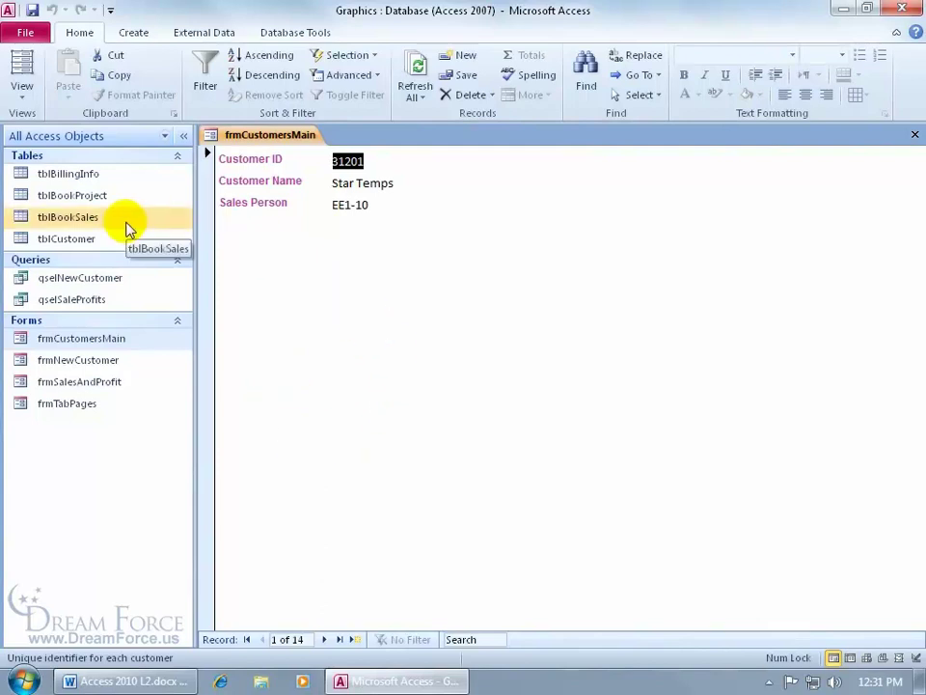
Step: Advance the customers form to record 2, Home Builders (customer 31352)
click(324, 640)
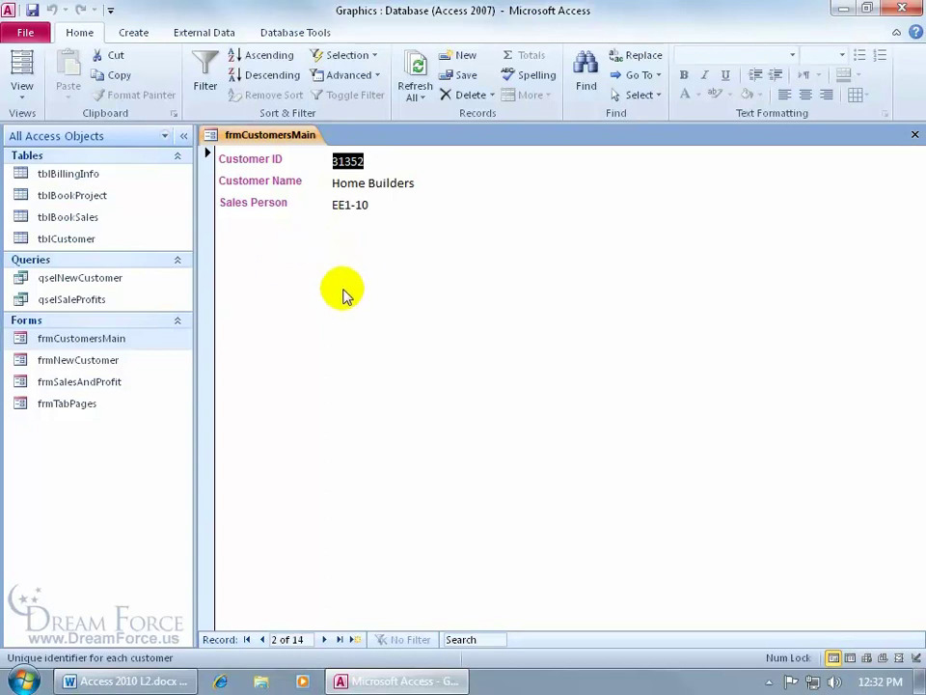
right_click(344, 294)
click(367, 341)
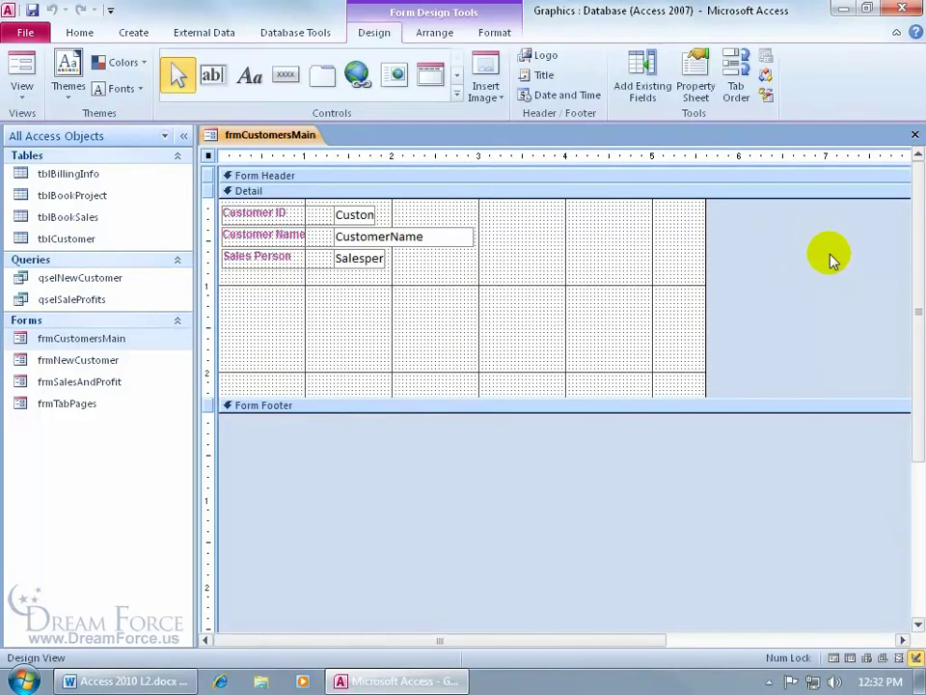
key(F4)
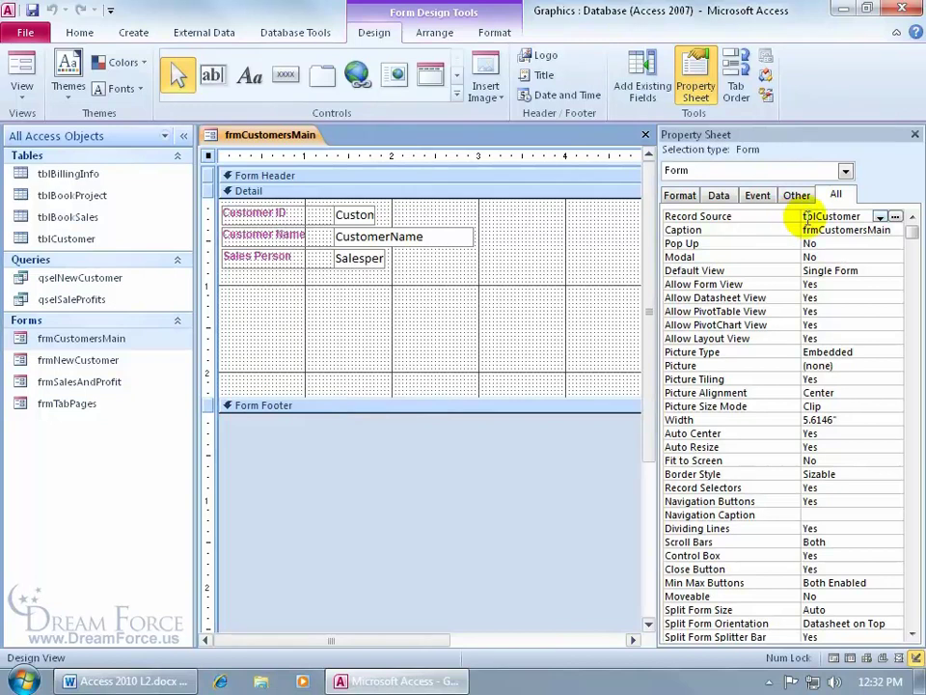
click(912, 134)
right_click(268, 137)
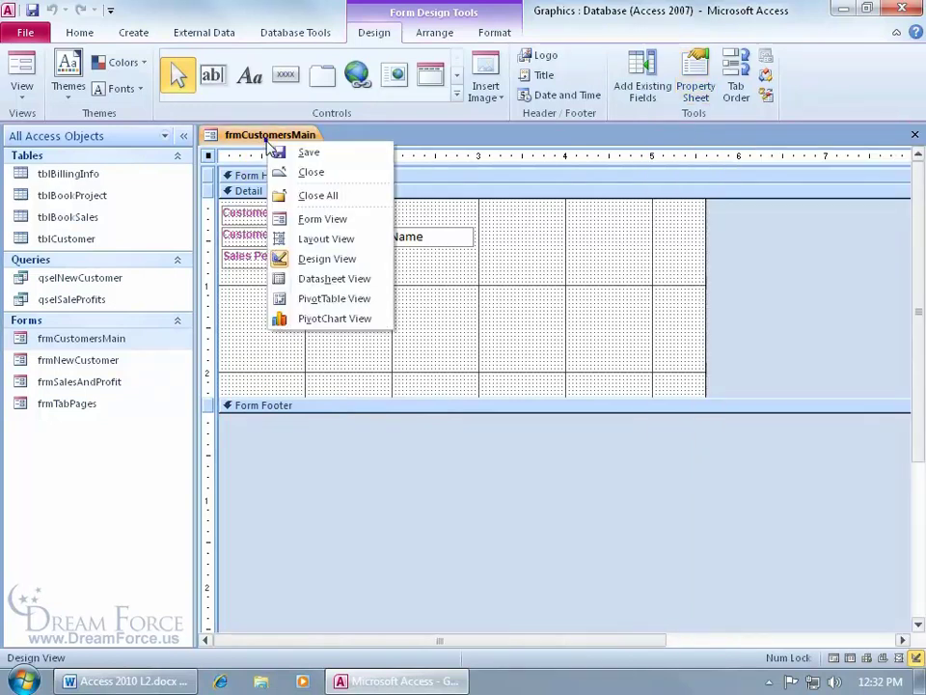
click(298, 221)
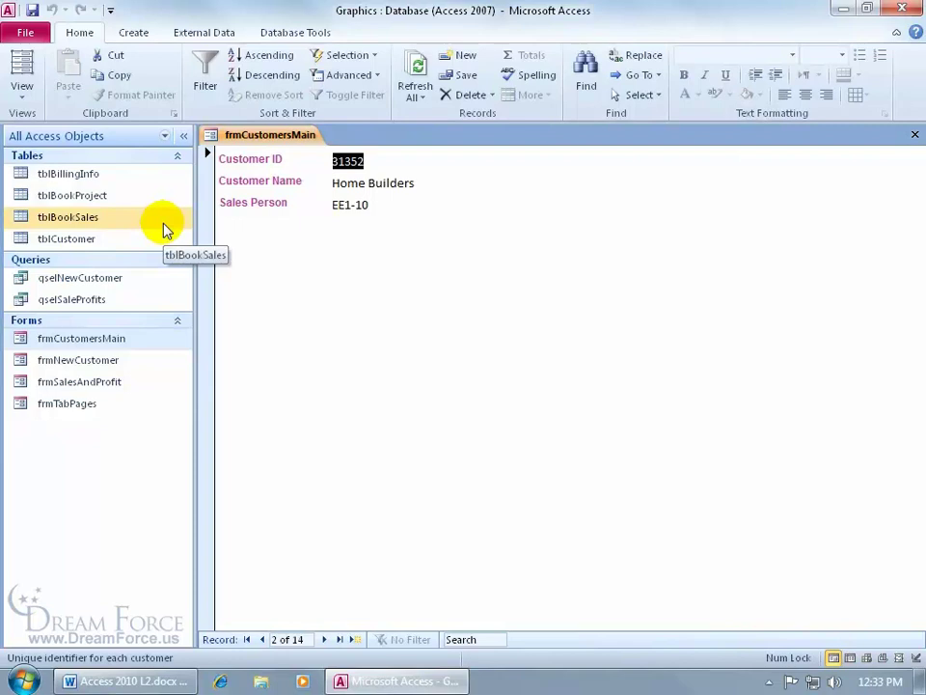
click(281, 33)
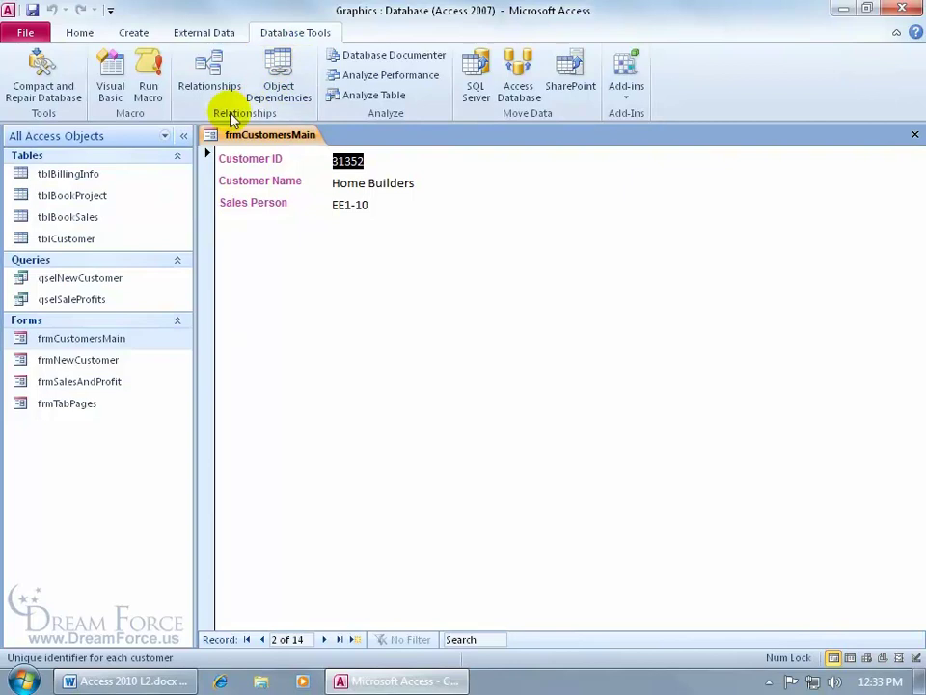
click(224, 70)
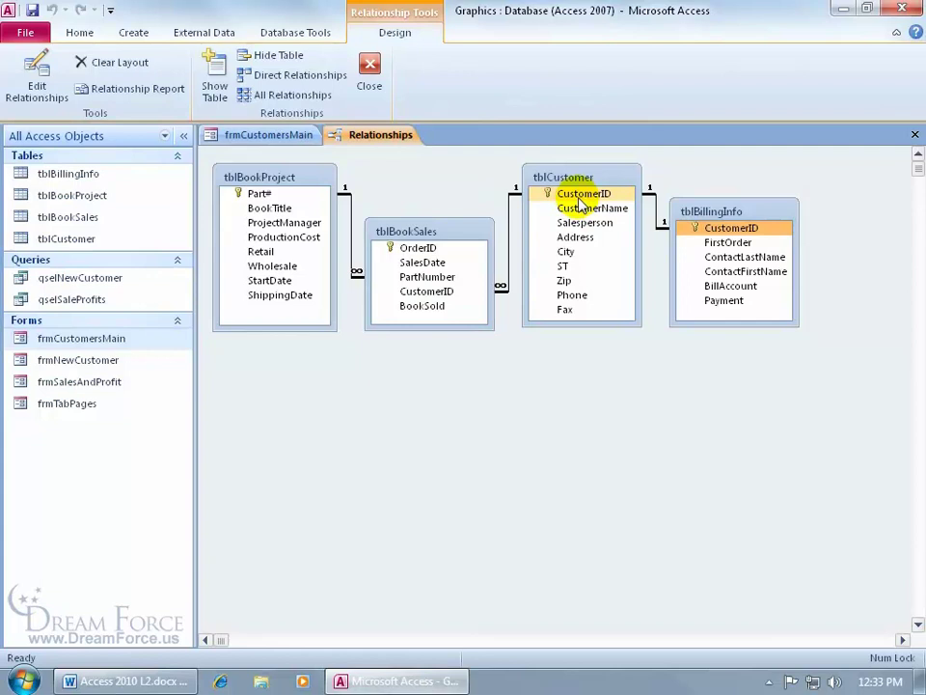
right_click(510, 244)
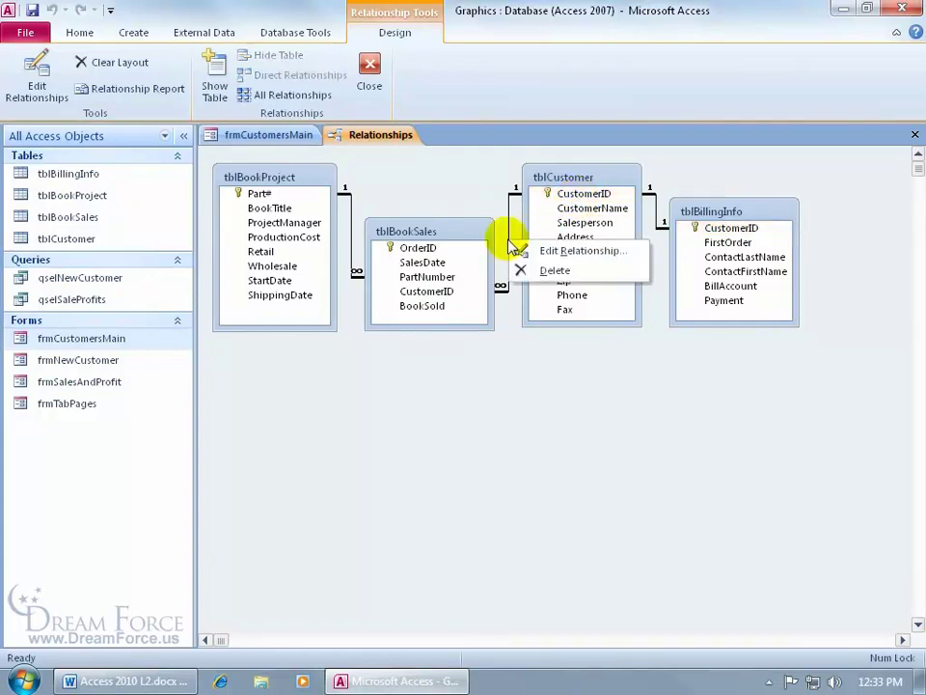
key(Escape)
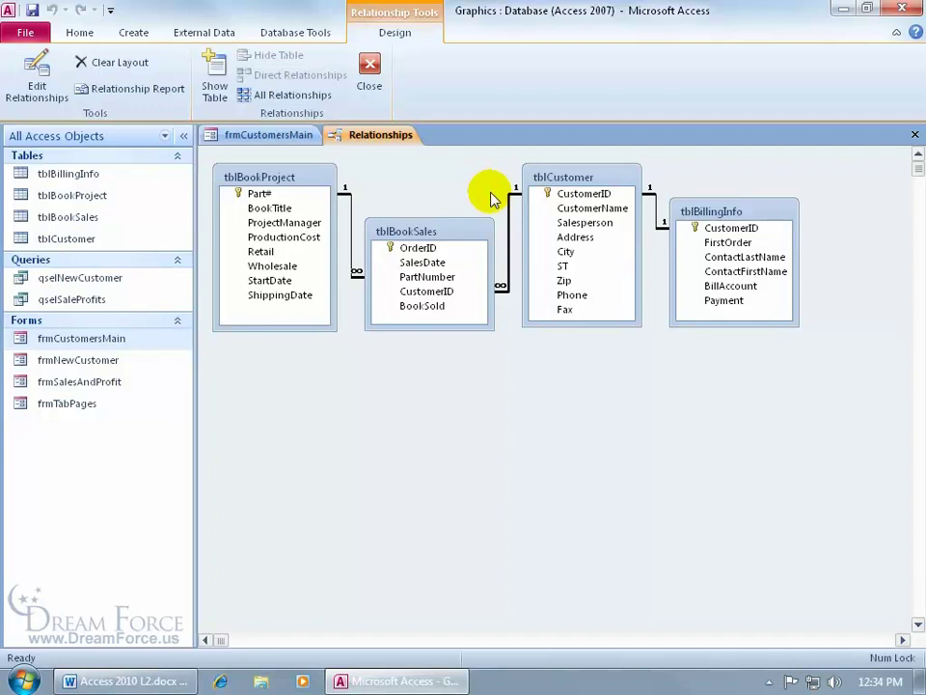
click(913, 135)
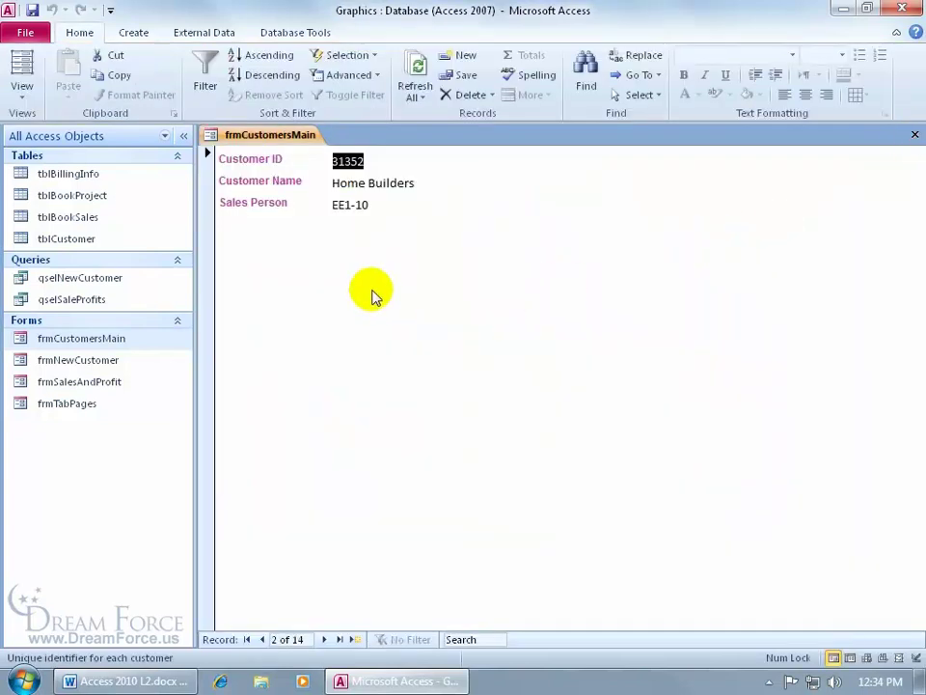
Step: Switch frmCustomersMain to Design View and pick the Subform/Subreport control from the Controls gallery
right_click(337, 258)
click(368, 304)
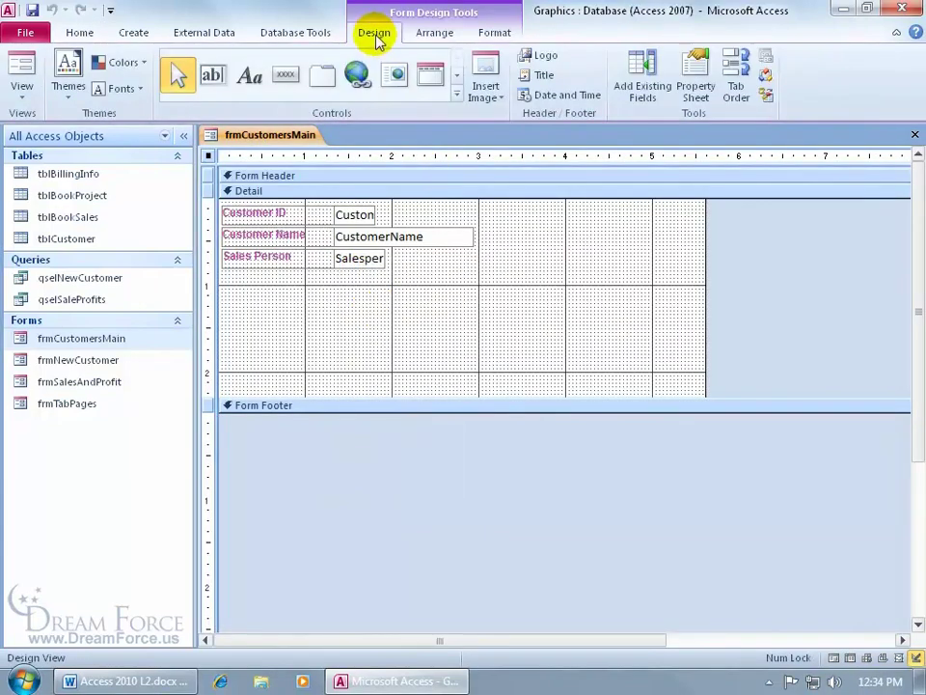
click(456, 95)
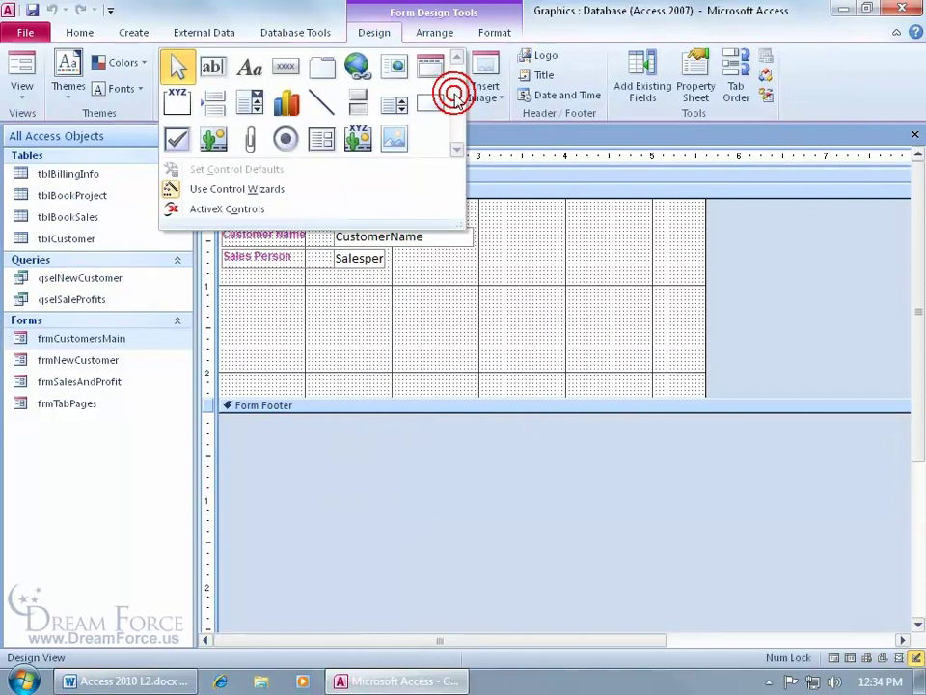
click(321, 142)
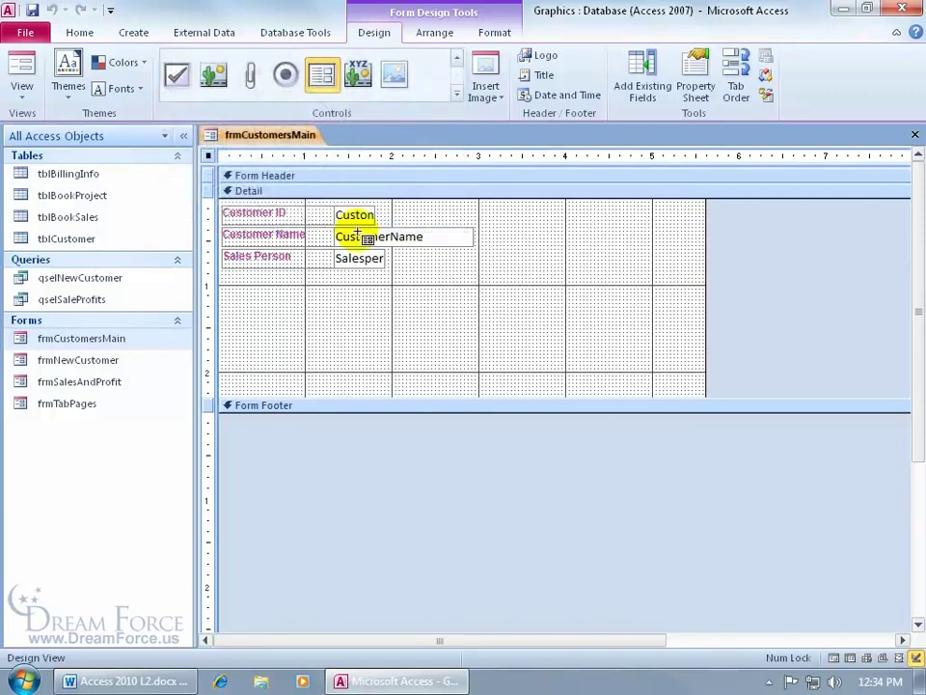
Step: Place the subform below the customer fields, keeping 'Use existing Tables and Queries' as its source
click(355, 293)
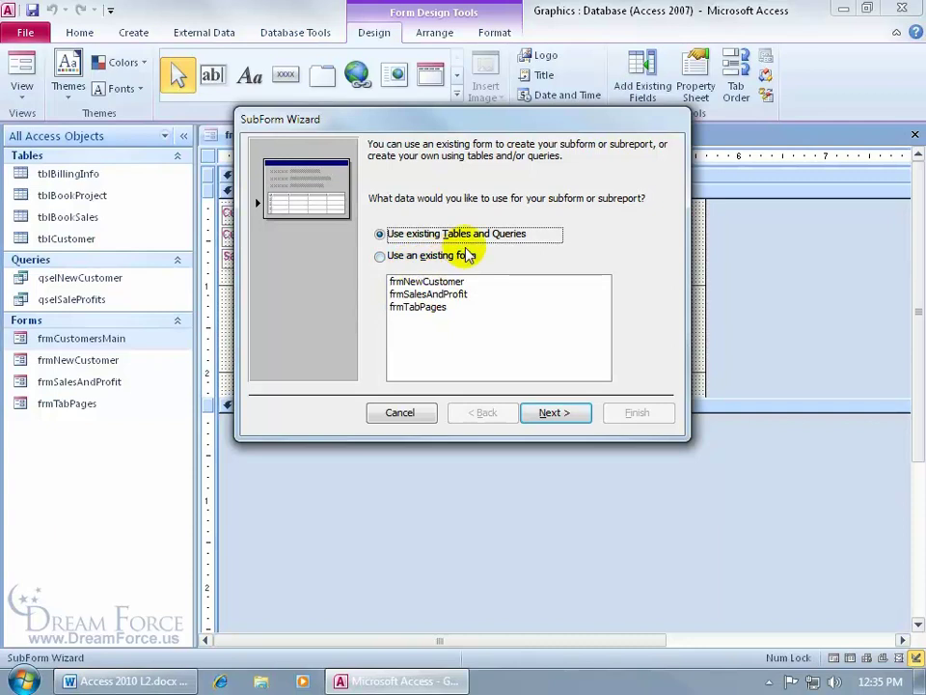
click(553, 413)
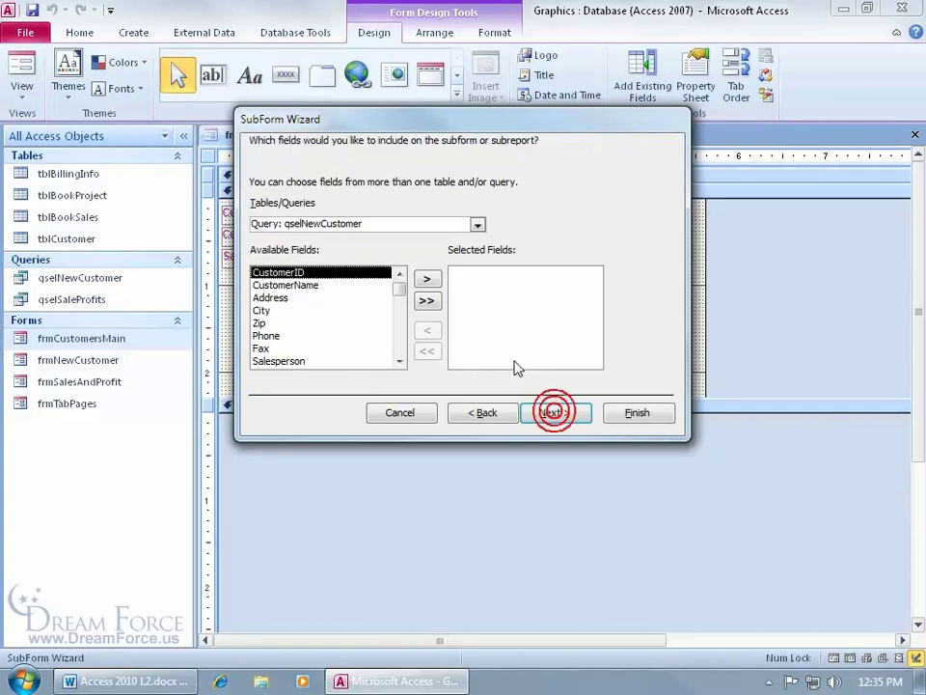
Step: Choose Table: tblBookSales and select all its fields except CustomerID
click(476, 224)
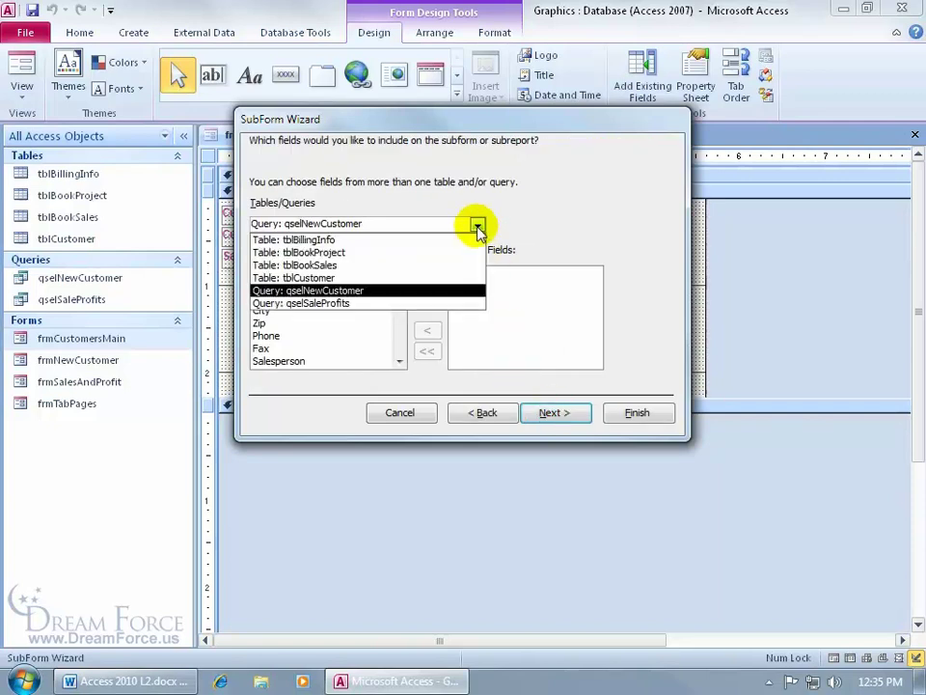
click(431, 264)
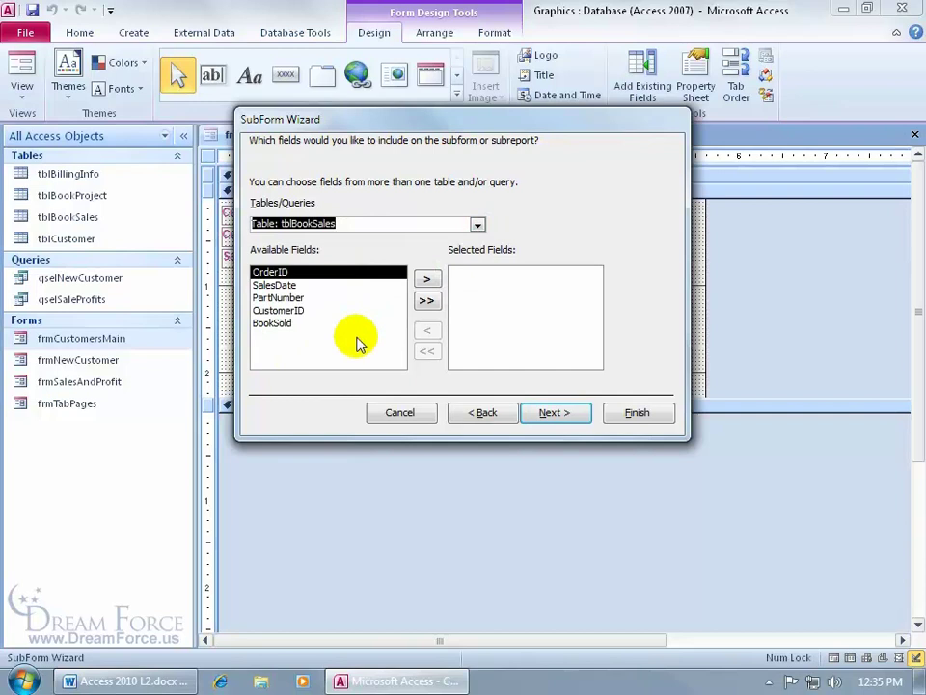
click(430, 300)
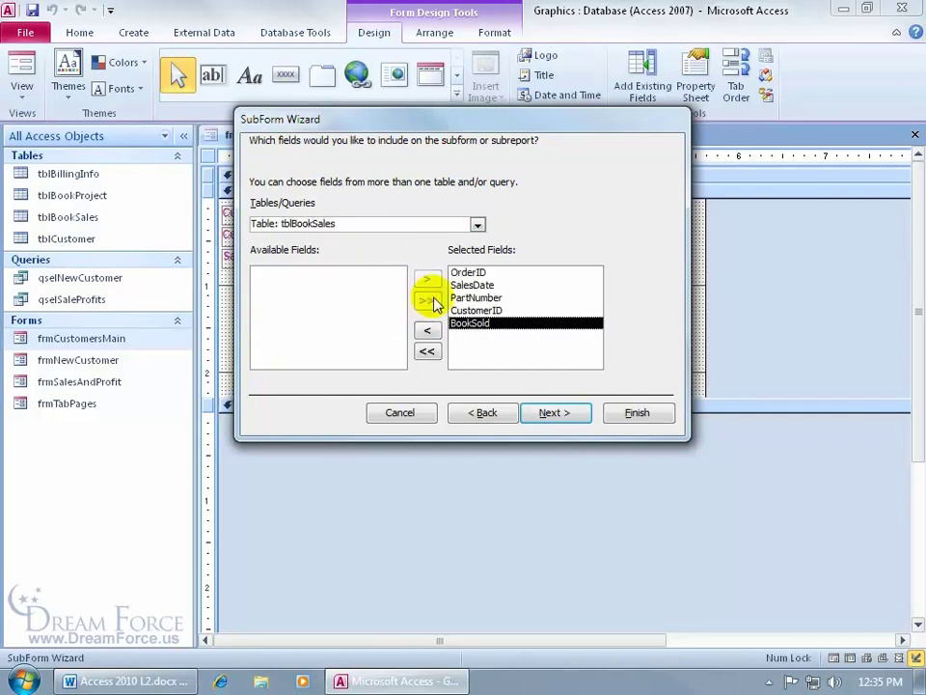
double_click(490, 311)
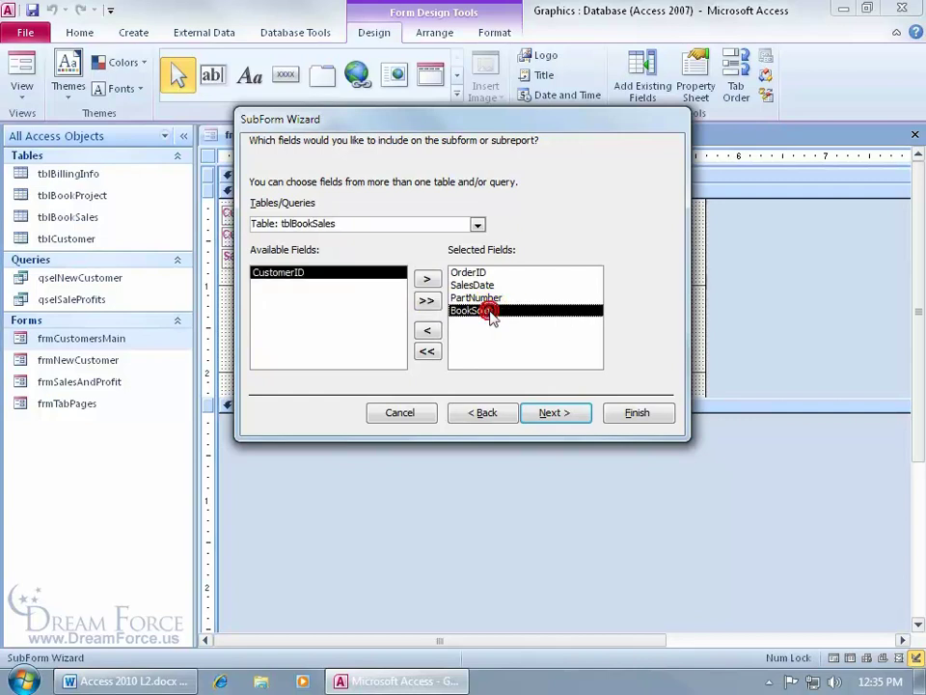
drag(356, 124, 504, 200)
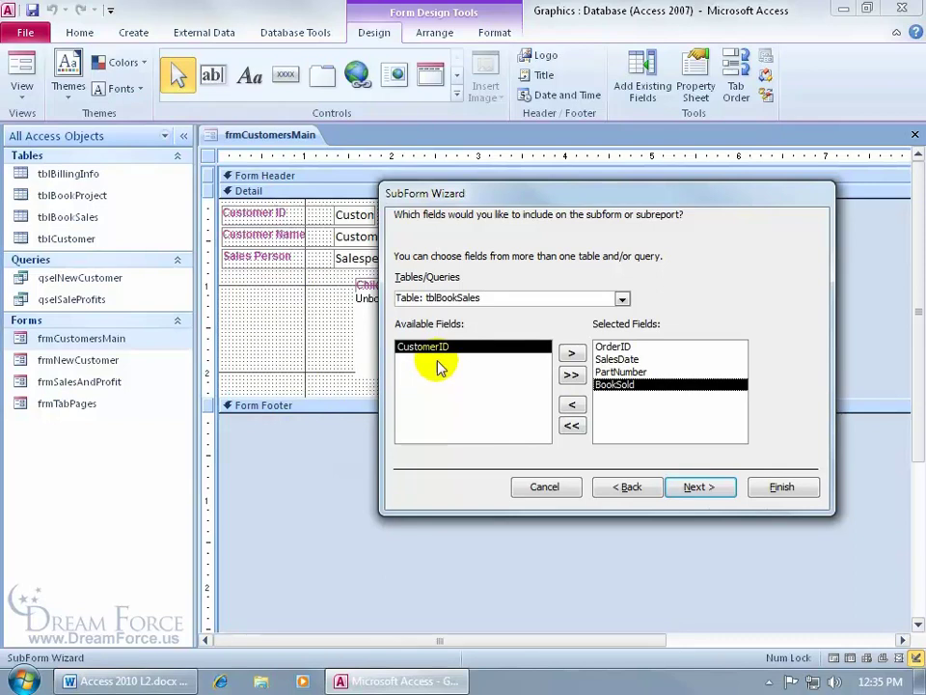
drag(530, 193, 408, 138)
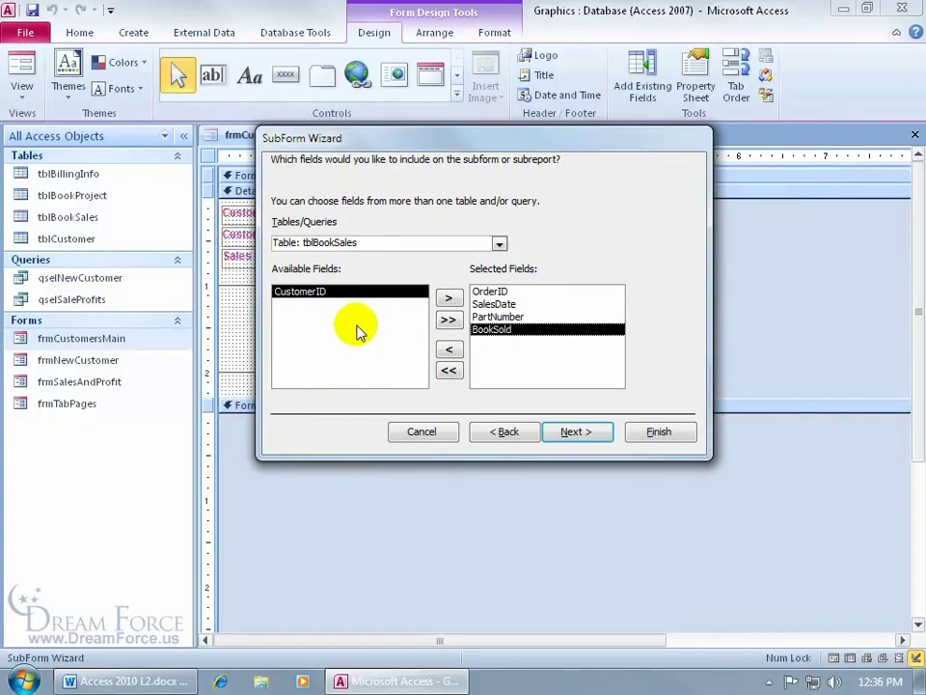
Step: Try a manual link on the main form's CustomerID, then go back because the subform lacks CustomerID
click(570, 431)
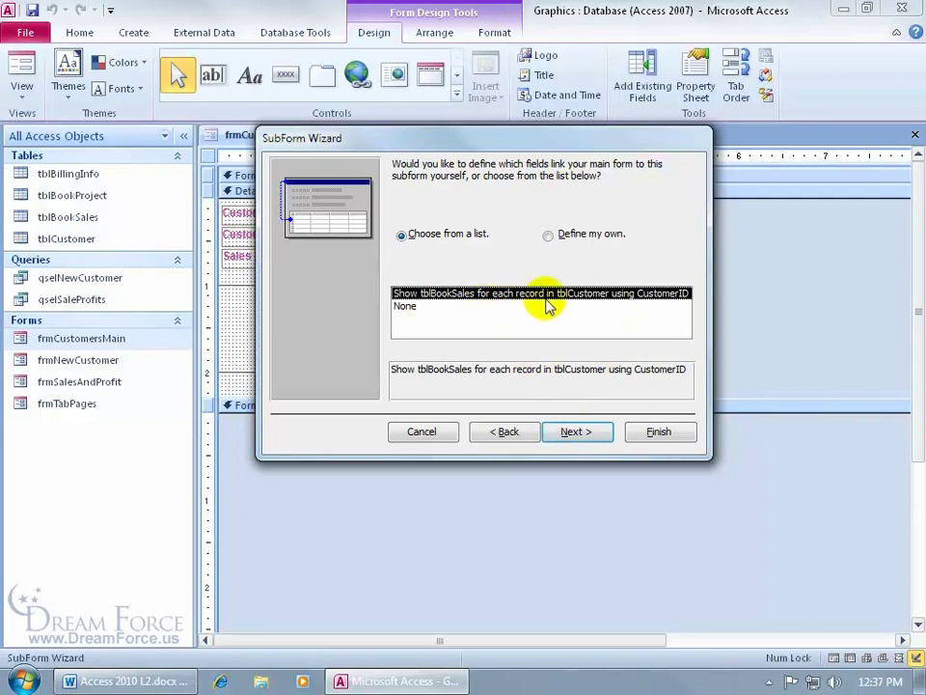
click(548, 238)
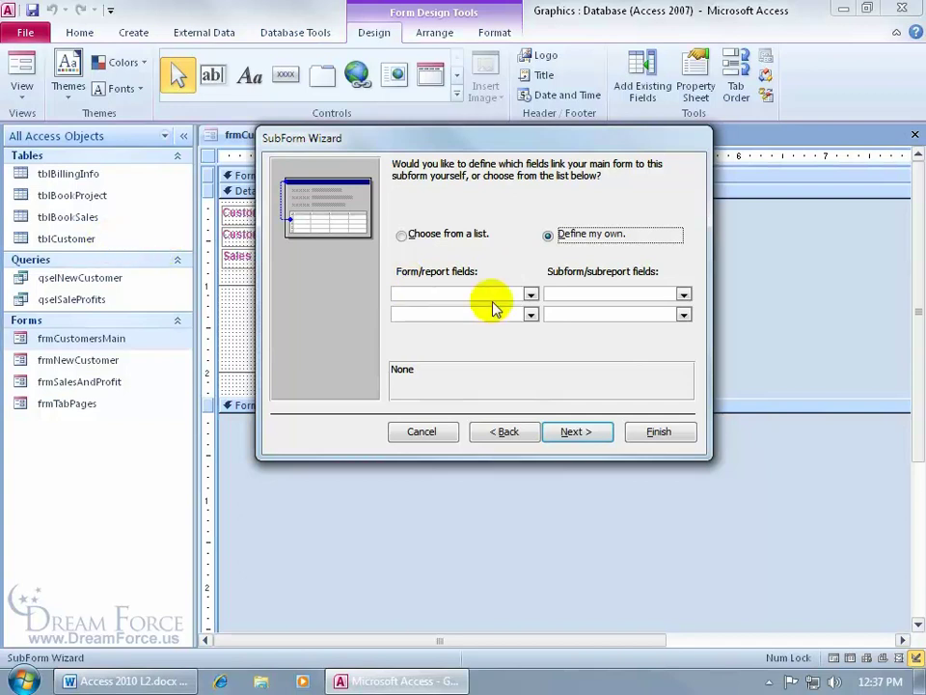
click(530, 295)
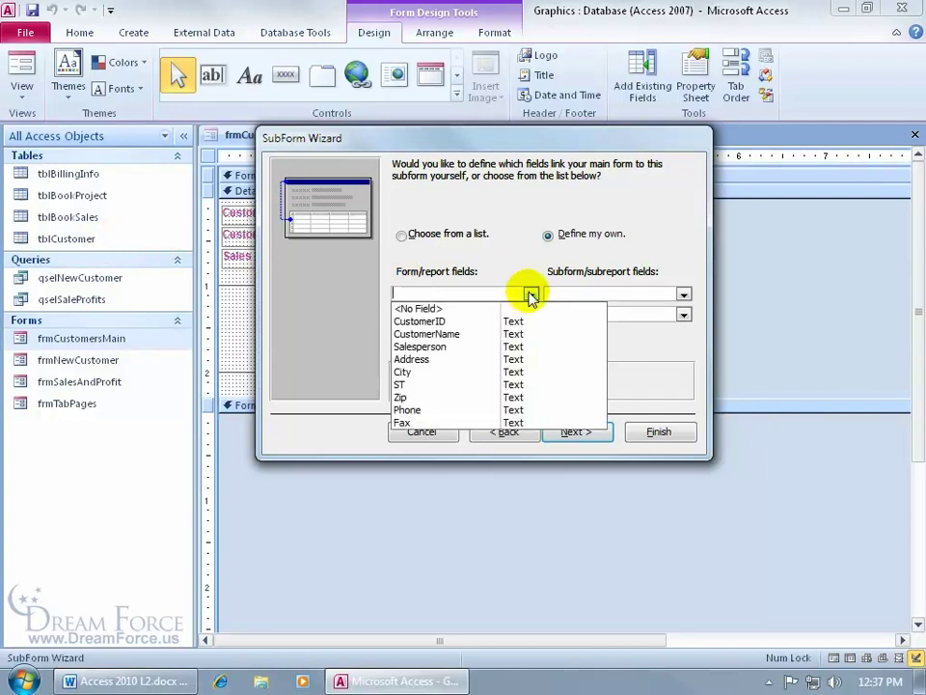
click(494, 322)
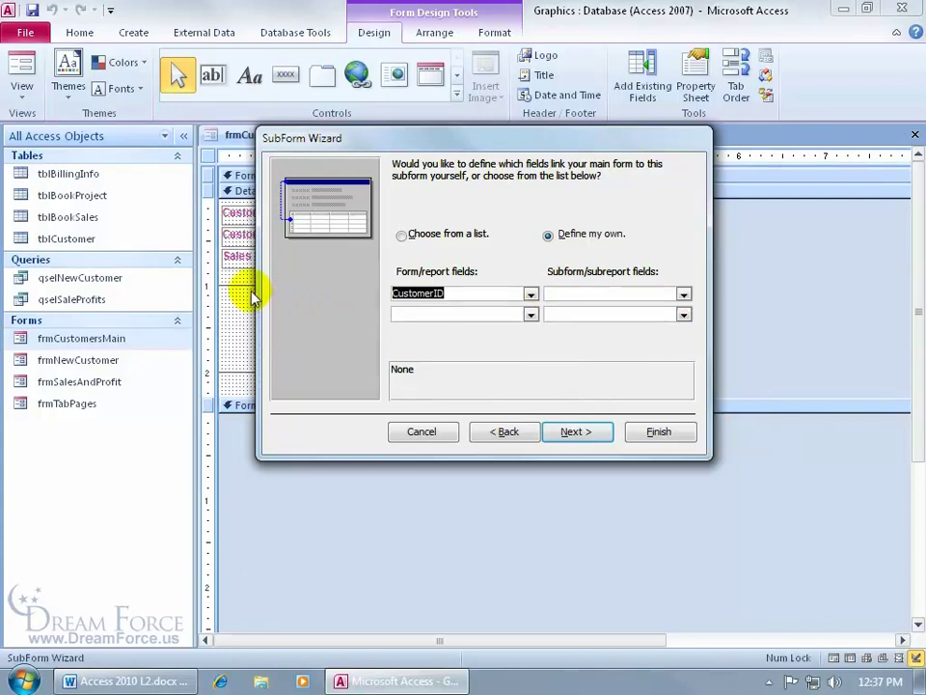
click(684, 293)
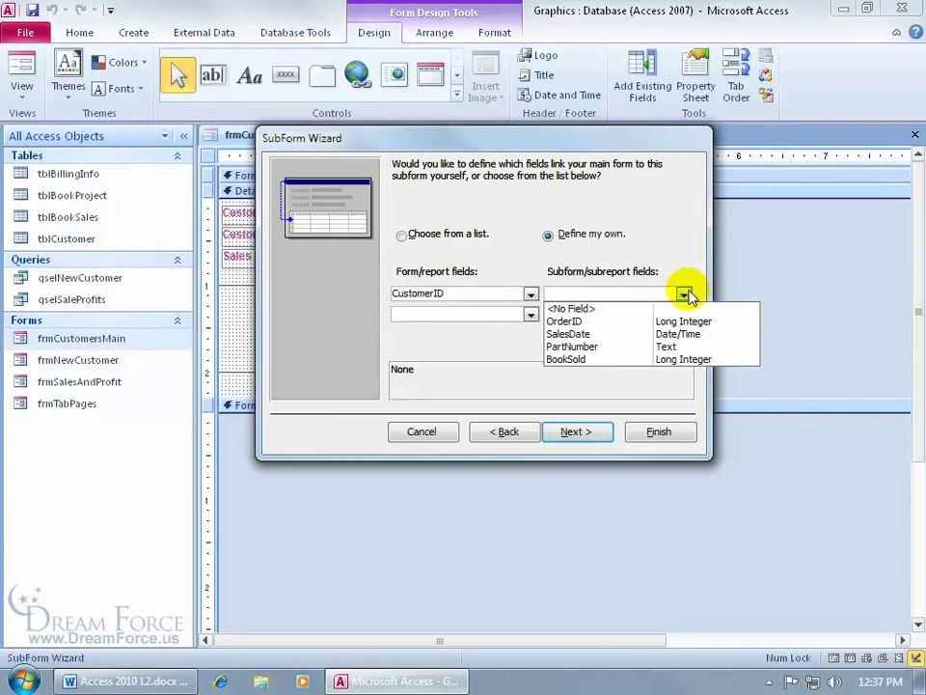
click(686, 276)
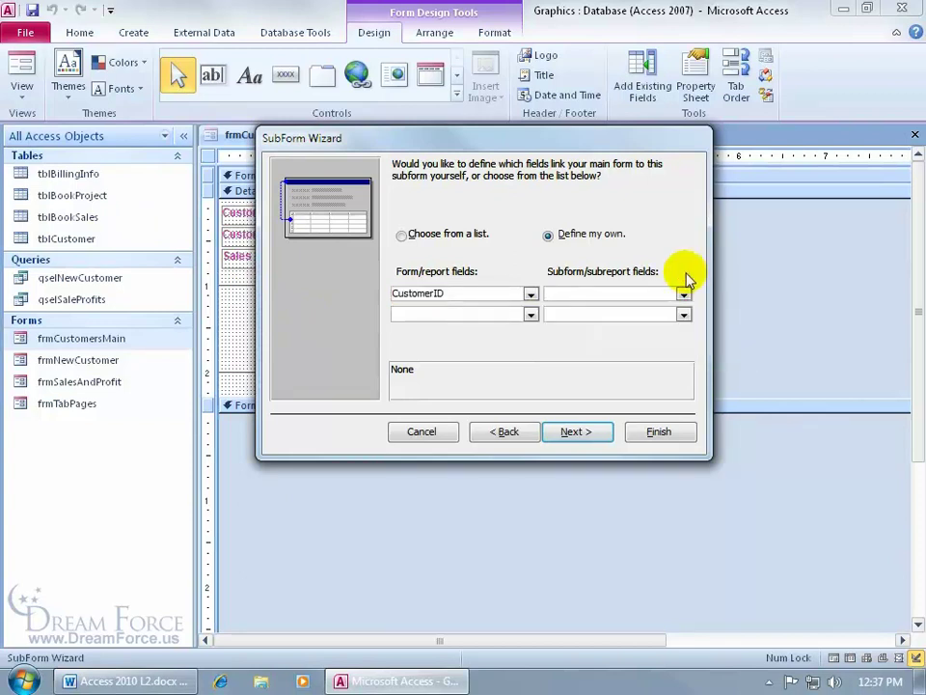
click(503, 432)
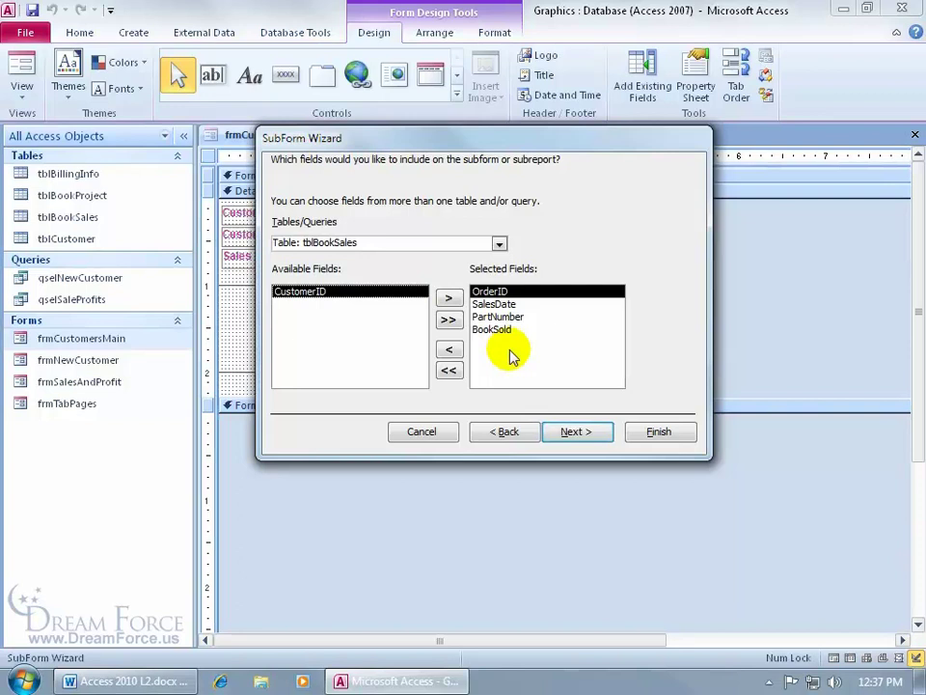
Step: Add CustomerID to the subform fields and define a manual CustomerID-to-CustomerID link
double_click(331, 293)
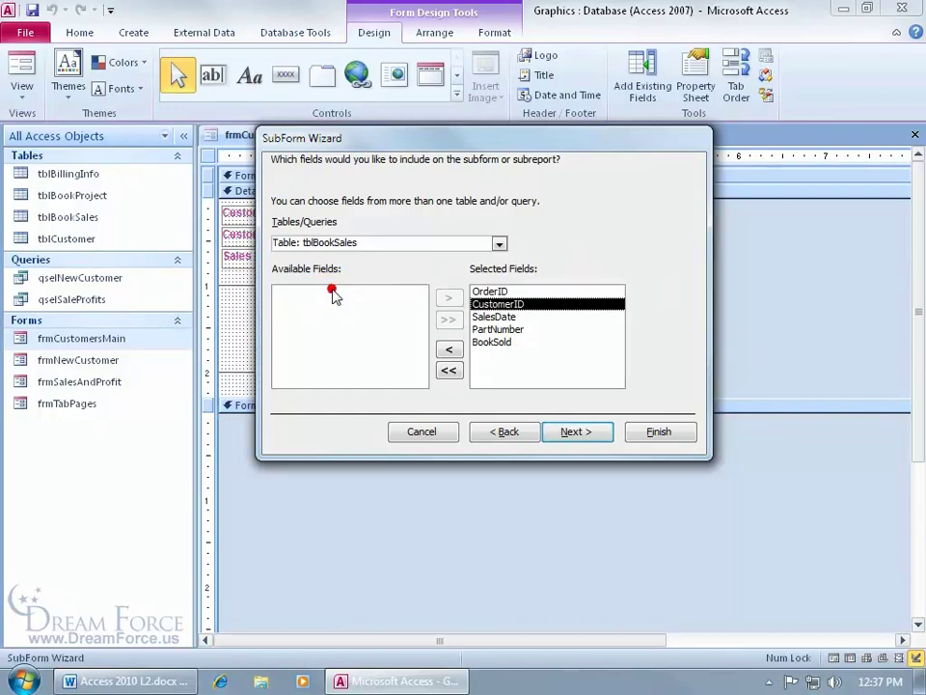
click(574, 431)
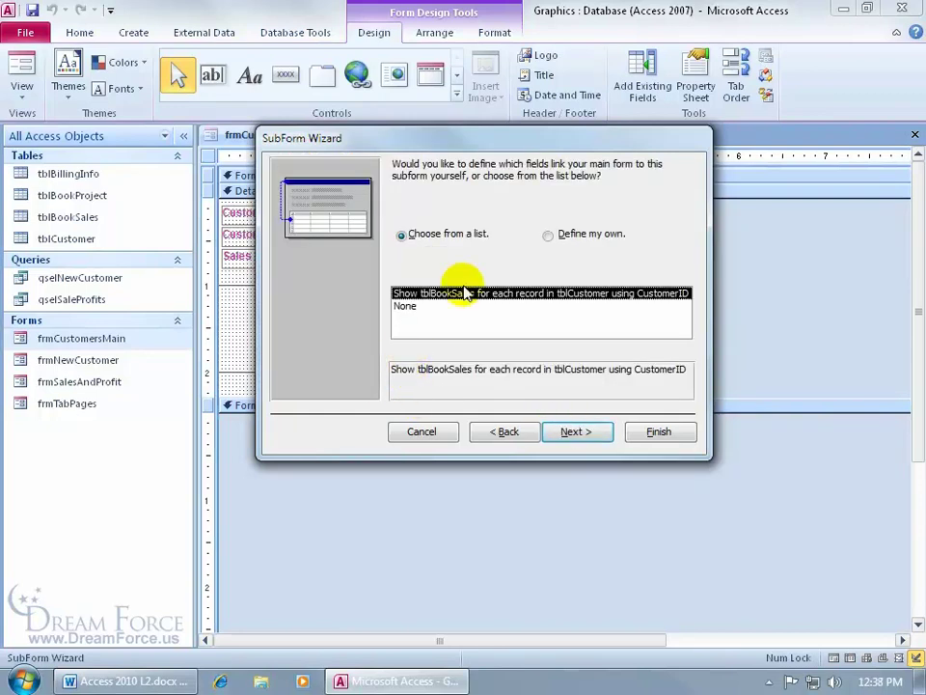
click(548, 234)
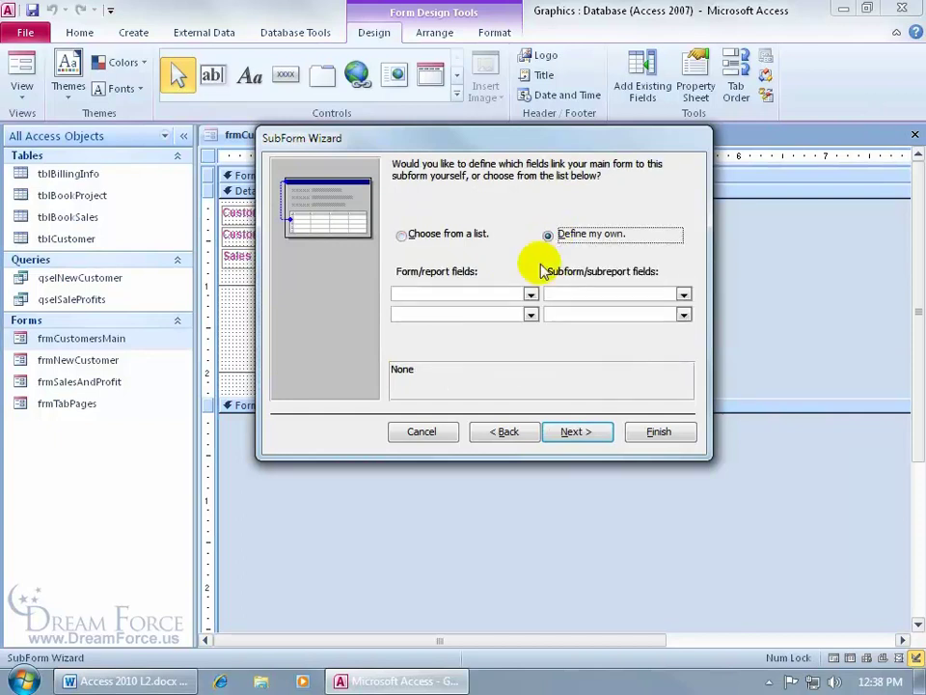
click(532, 293)
click(509, 320)
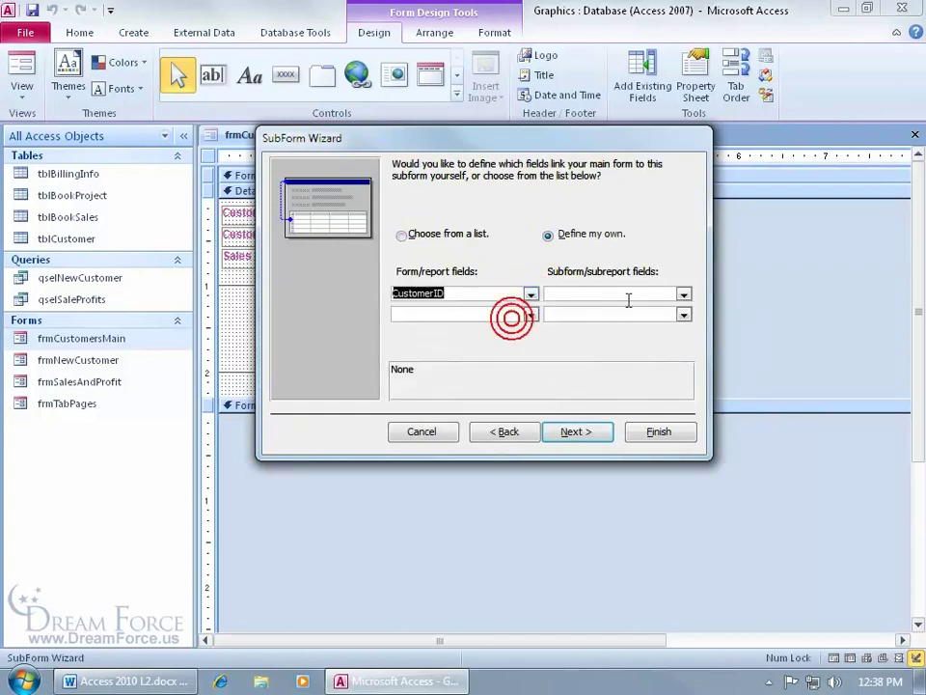
click(683, 294)
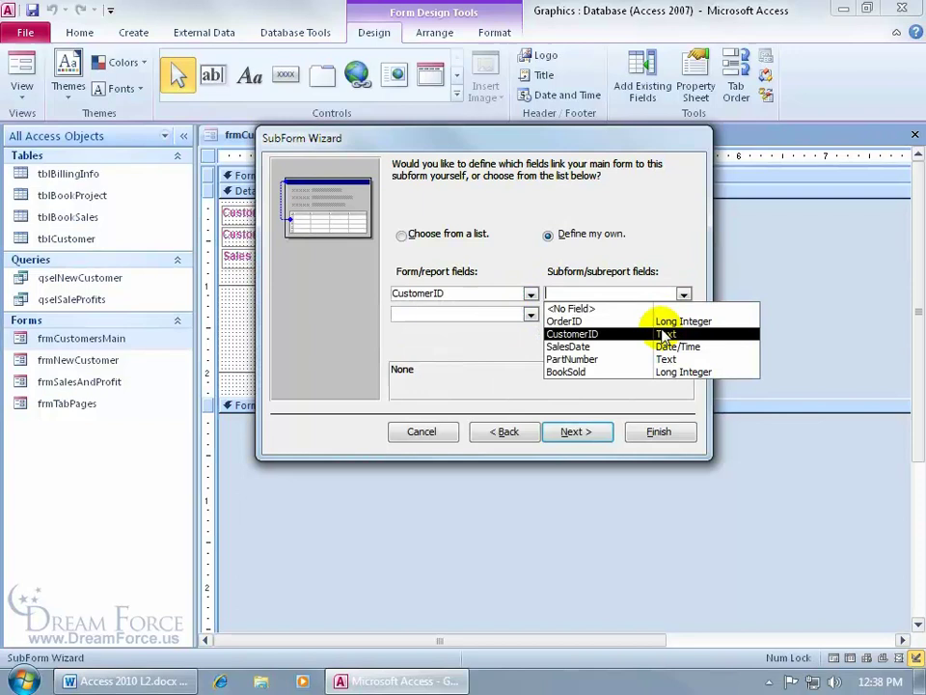
click(661, 330)
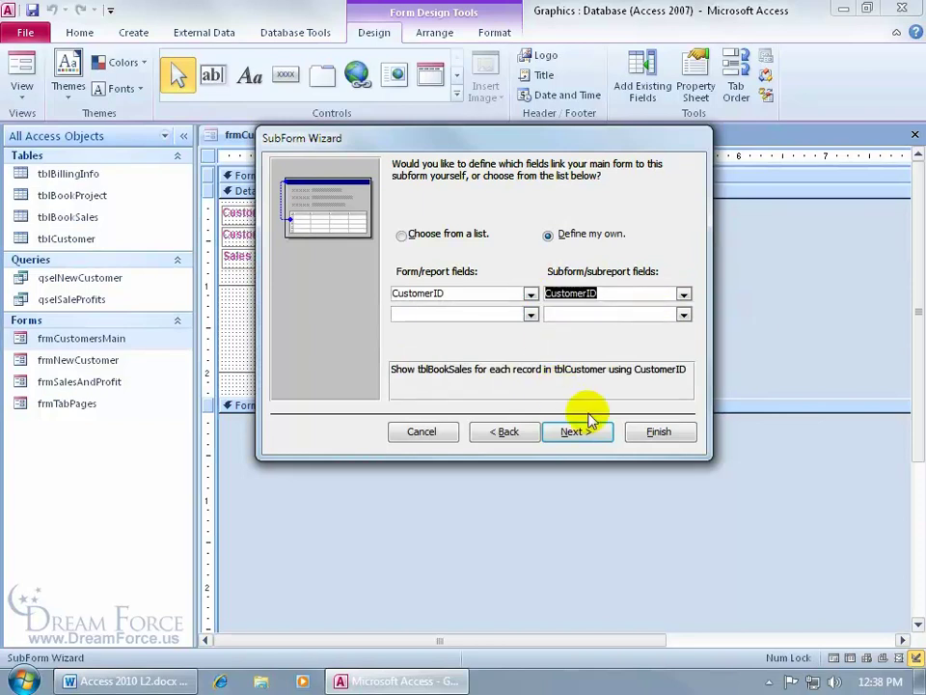
Step: Return to field selection, remove CustomerID from the shown fields, and continue to the link options
click(514, 435)
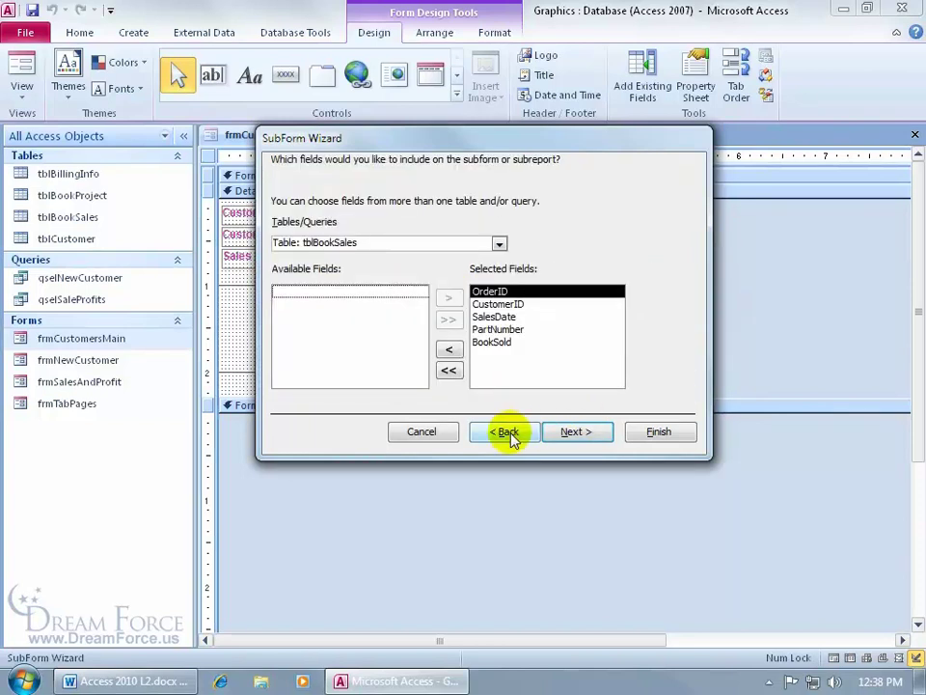
double_click(517, 303)
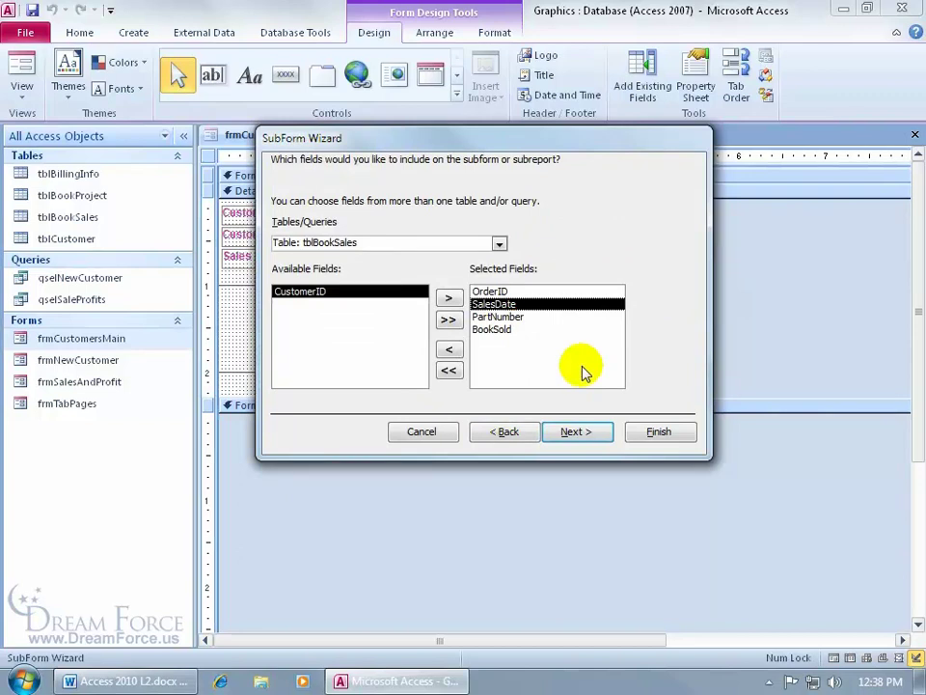
click(576, 433)
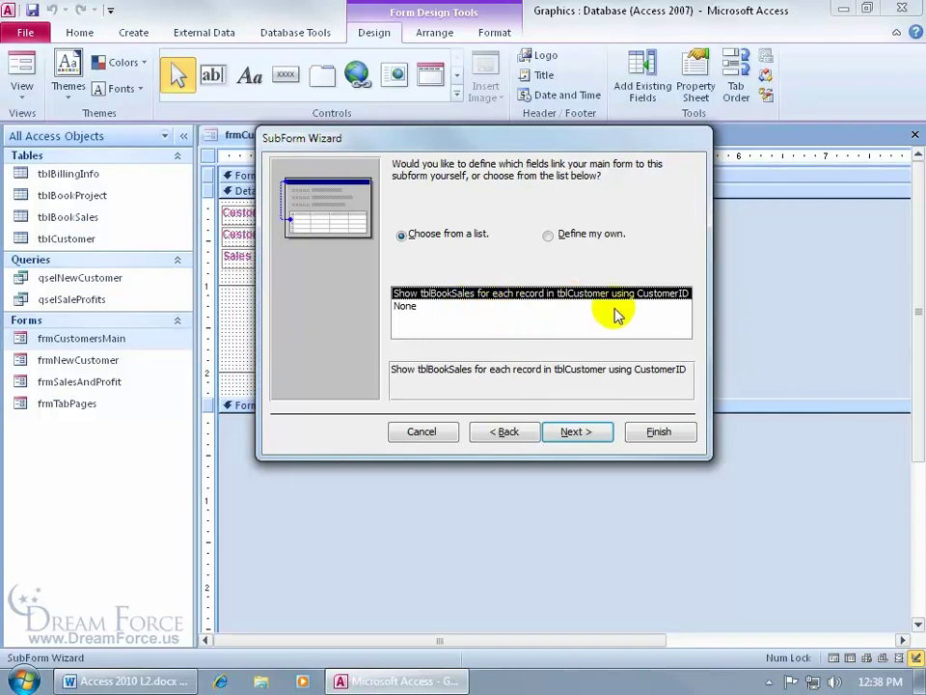
Step: Accept the CustomerID link, name the subform fsubBookSales and finish the wizard
click(577, 432)
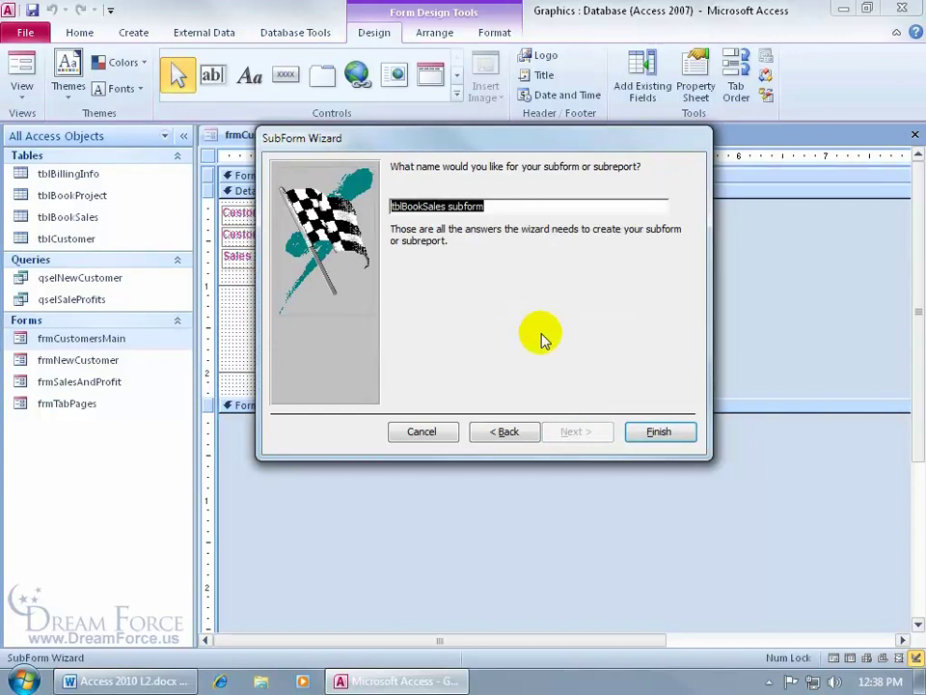
text(fsub)
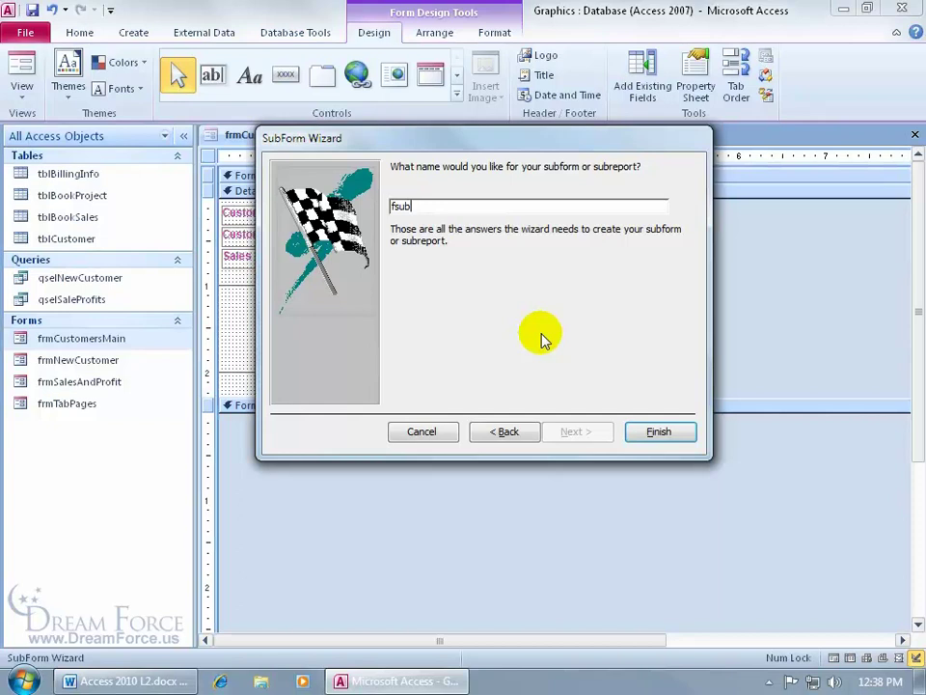
text(BookSales)
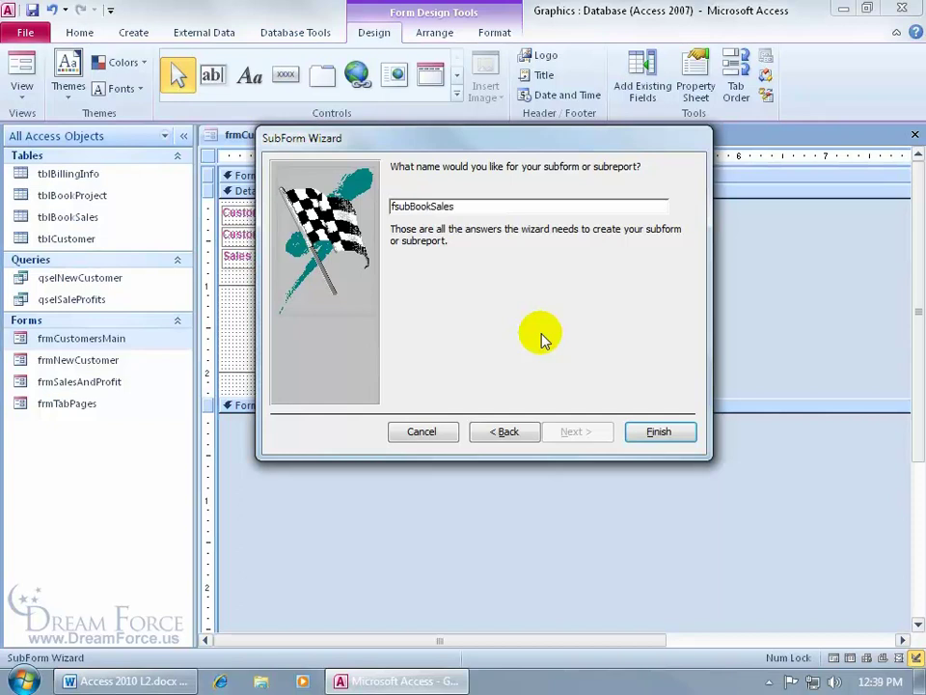
click(656, 431)
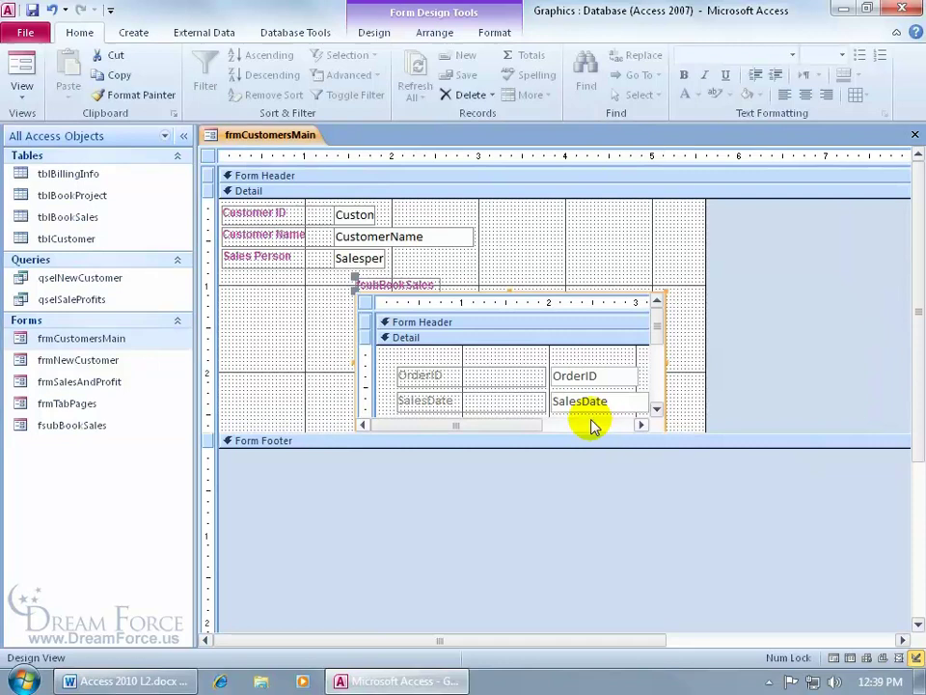
Step: Switch to Form View, go to record 3 (Happy Town Playworld) and scroll its subform to the last orders
click(21, 86)
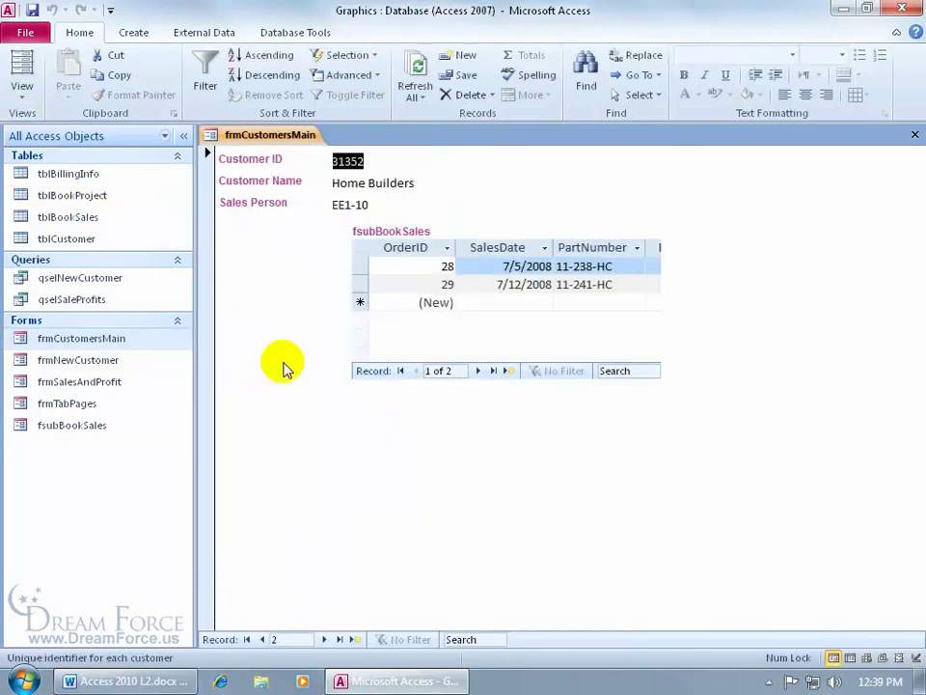
click(325, 641)
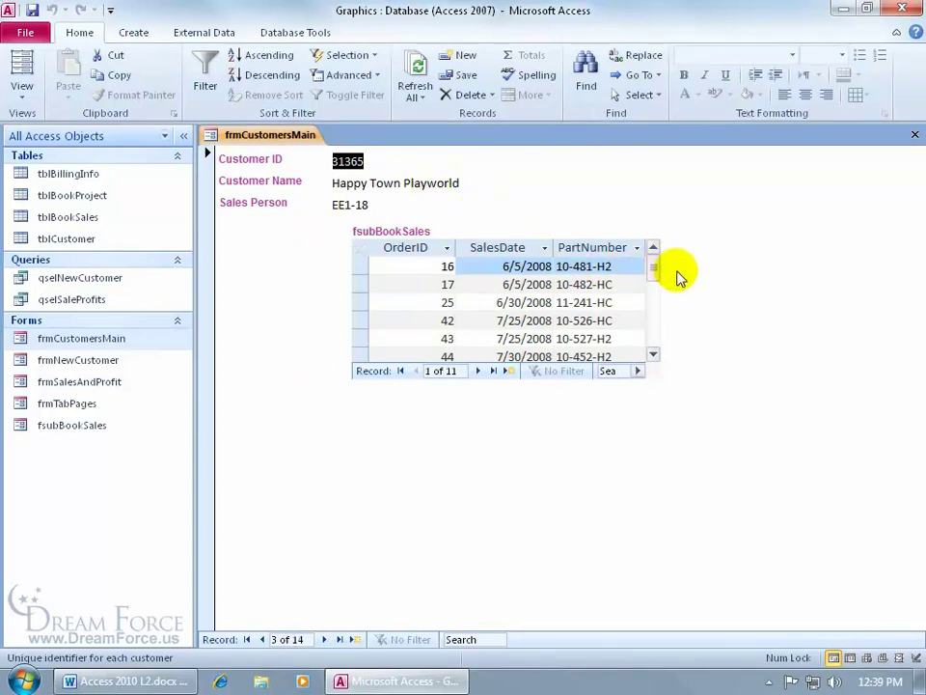
click(653, 354)
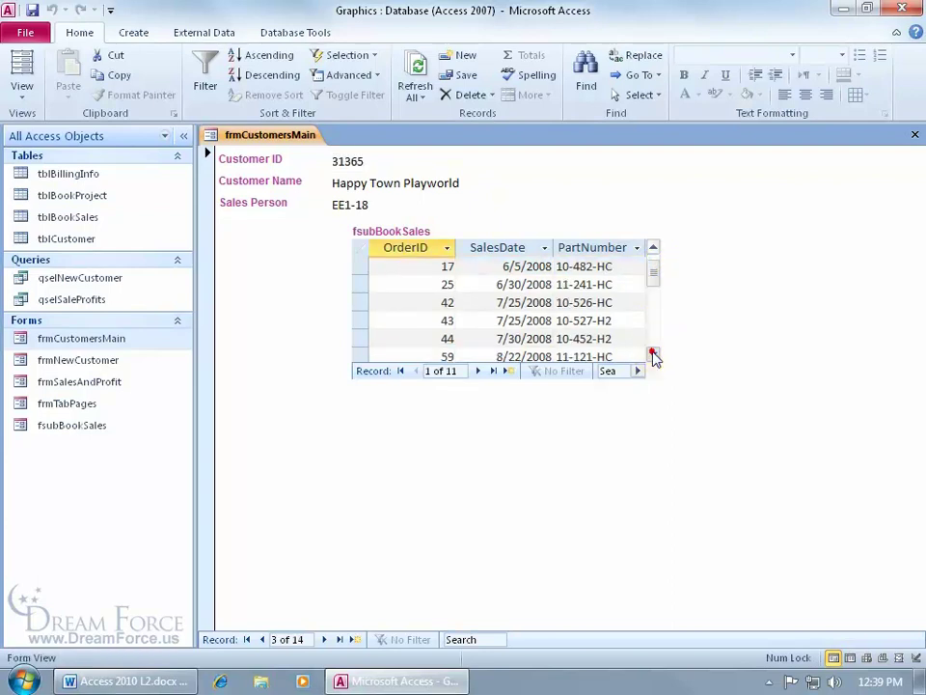
click(653, 354)
click(653, 354)
click(653, 354)
click(653, 354)
click(653, 354)
click(653, 354)
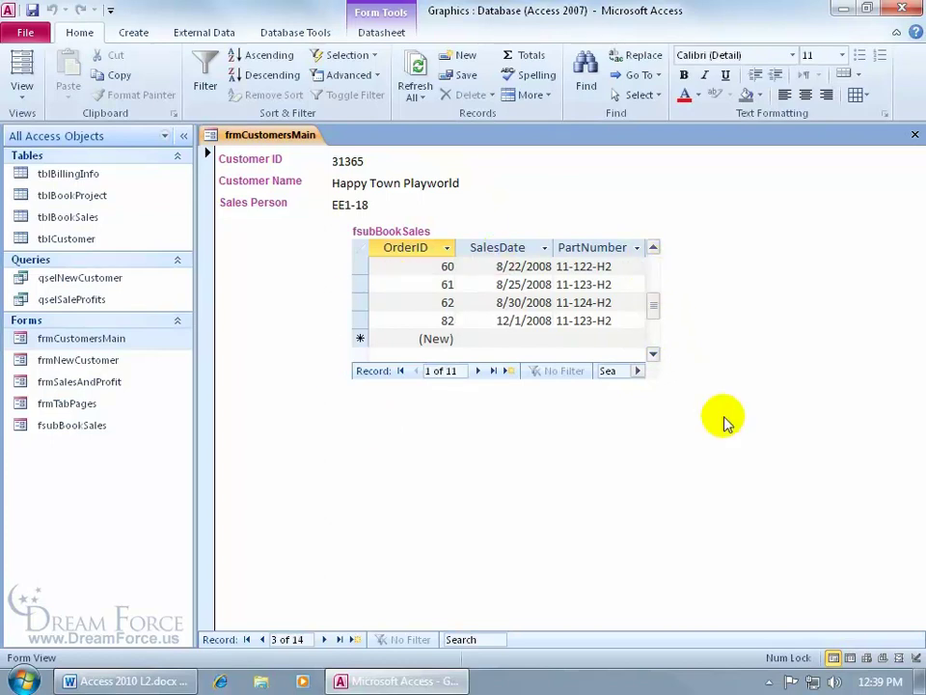
Step: In Design View, widen fsubBookSales by dragging its left and right edges outward, then return to Form View
right_click(377, 432)
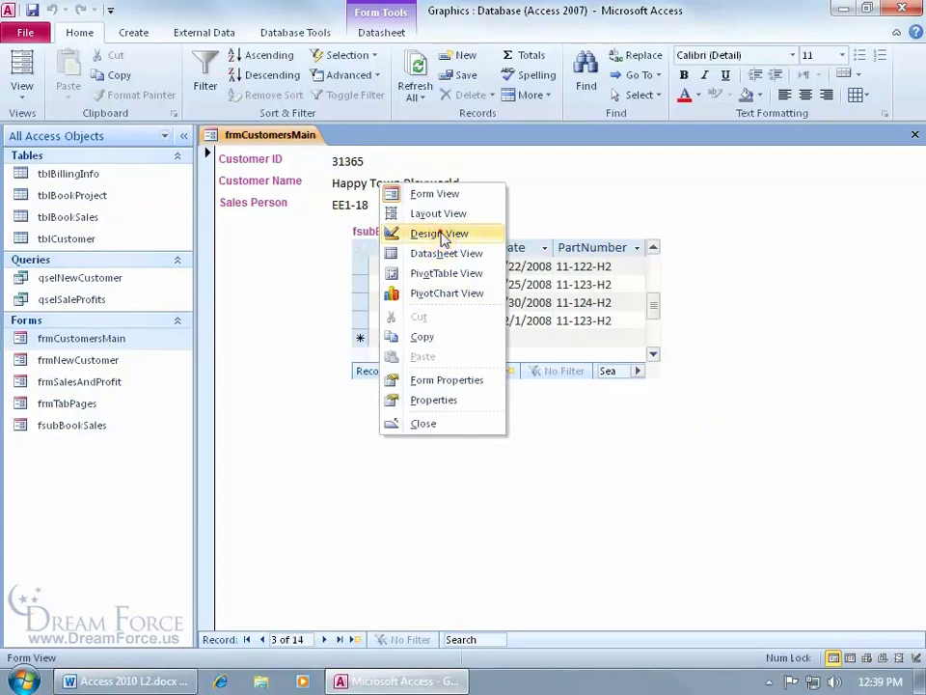
click(443, 239)
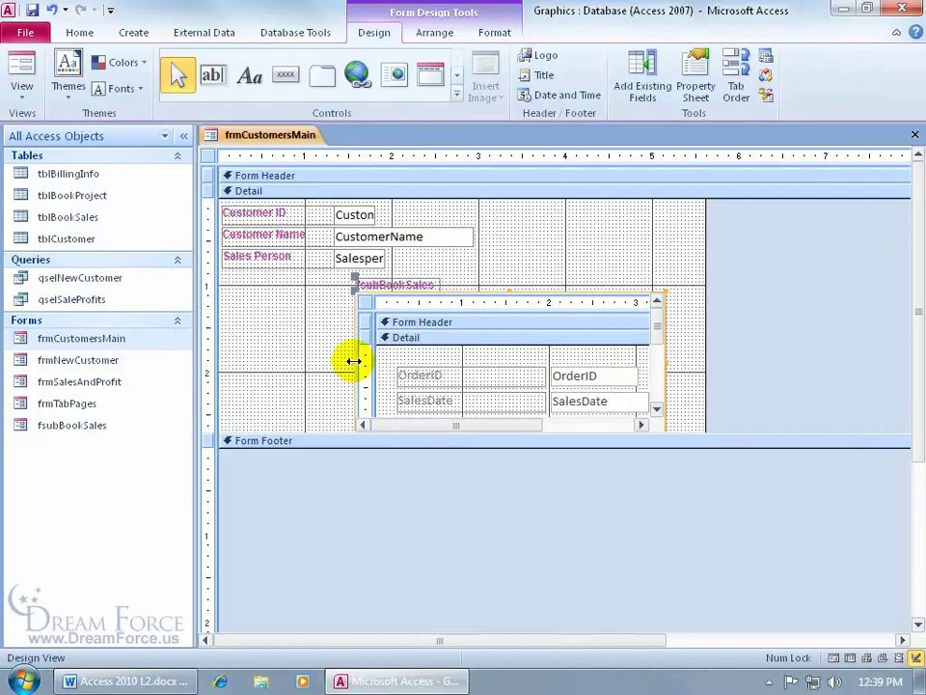
drag(354, 361, 309, 361)
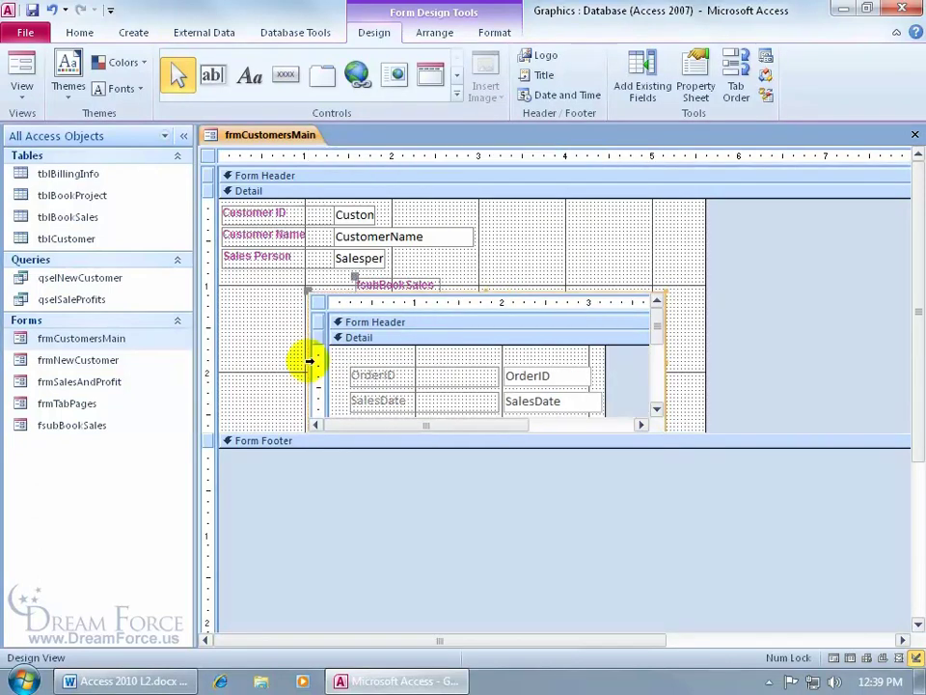
click(575, 275)
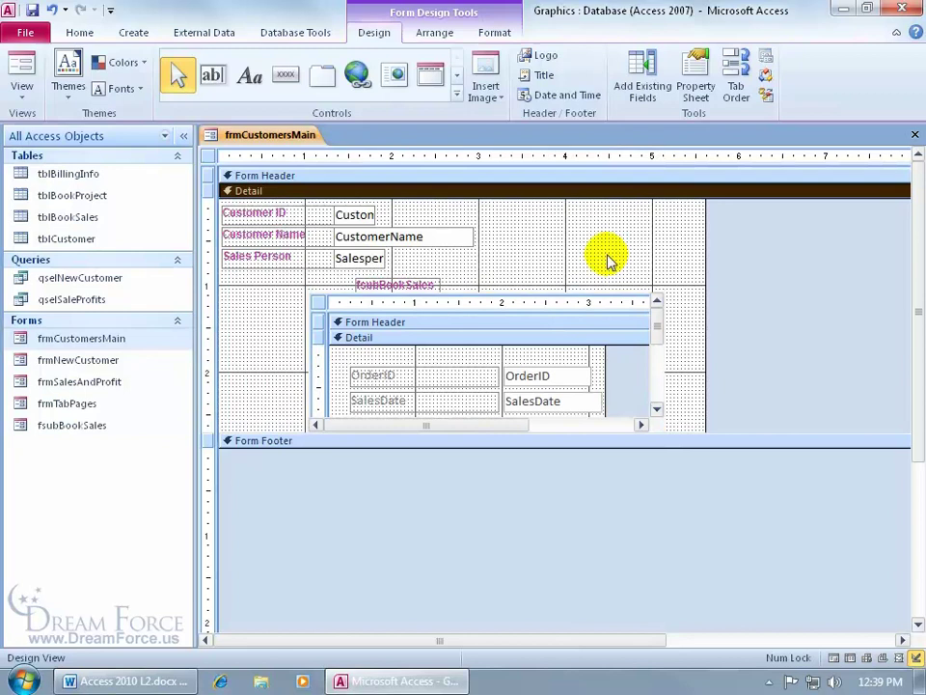
click(666, 368)
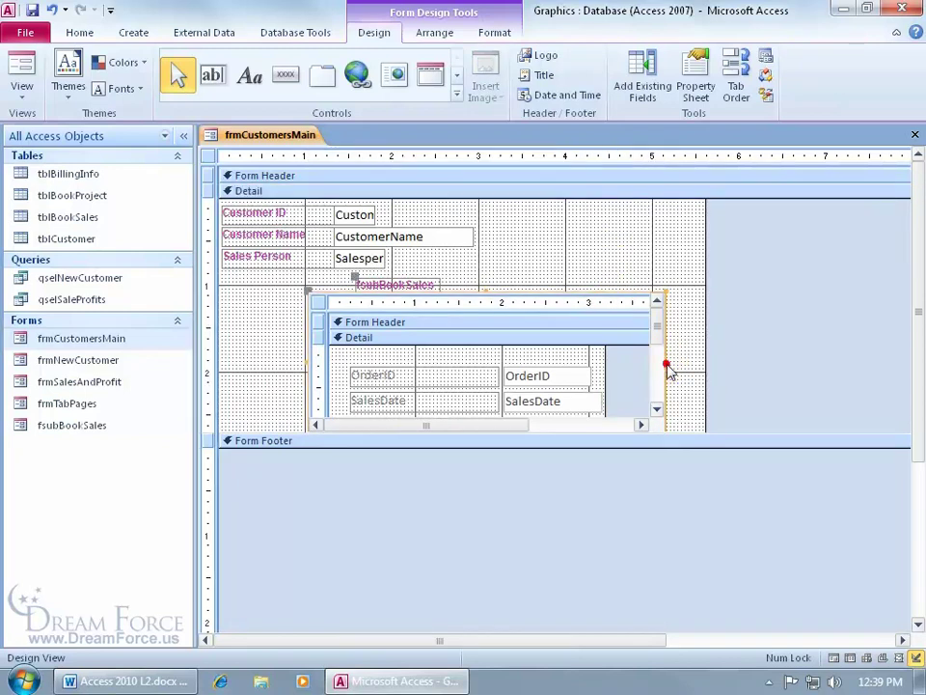
click(648, 258)
click(564, 353)
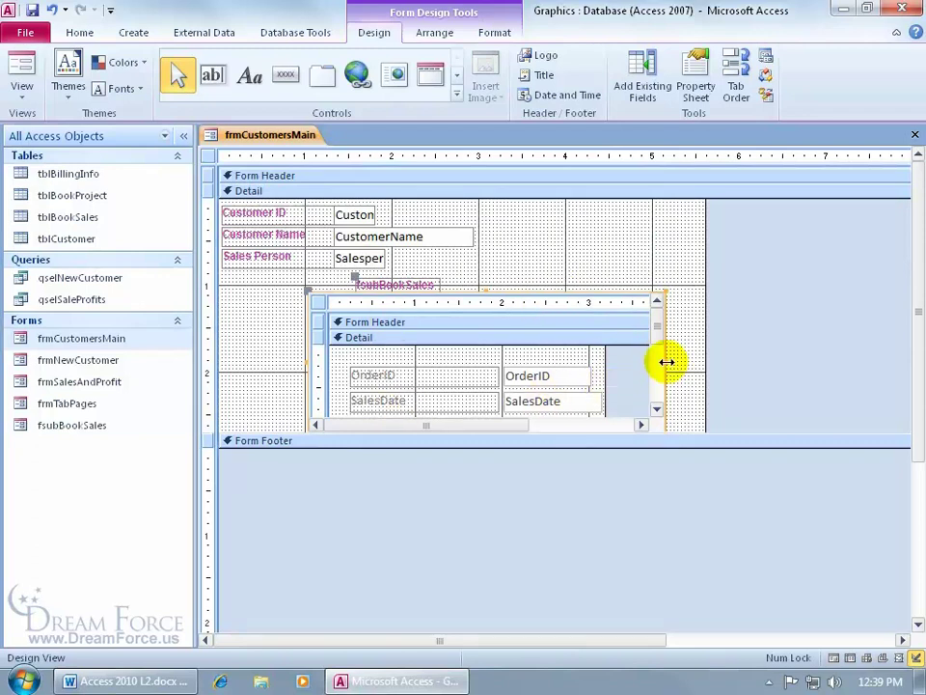
drag(665, 361, 693, 364)
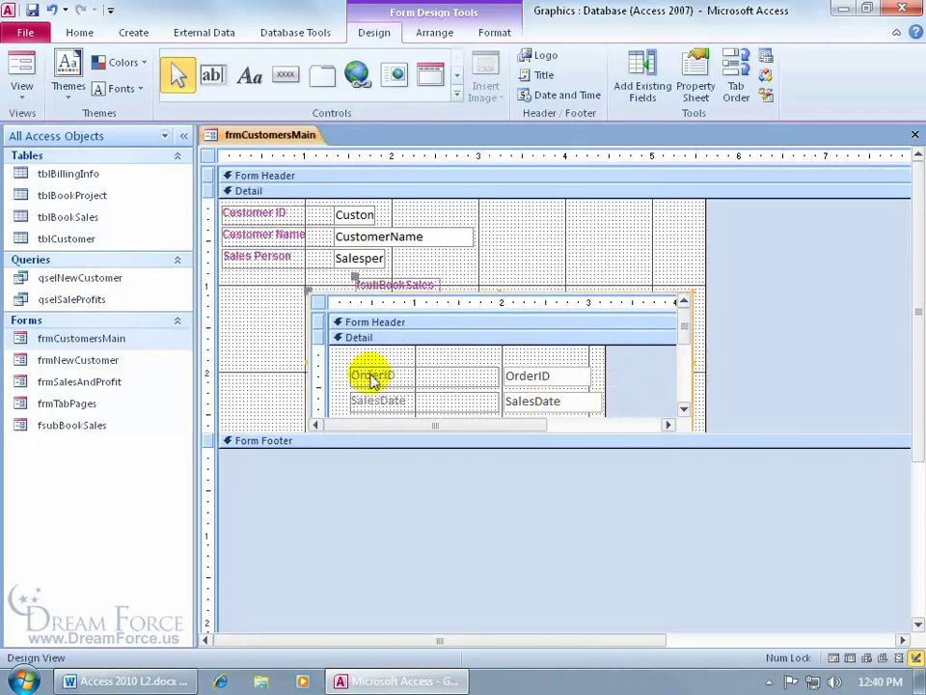
drag(305, 362, 244, 363)
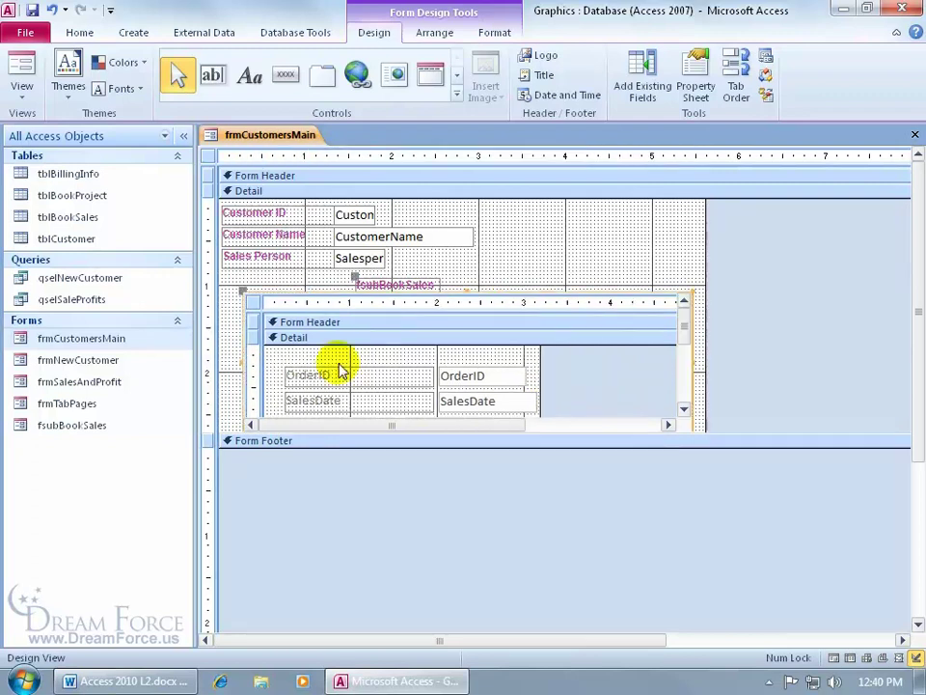
click(21, 66)
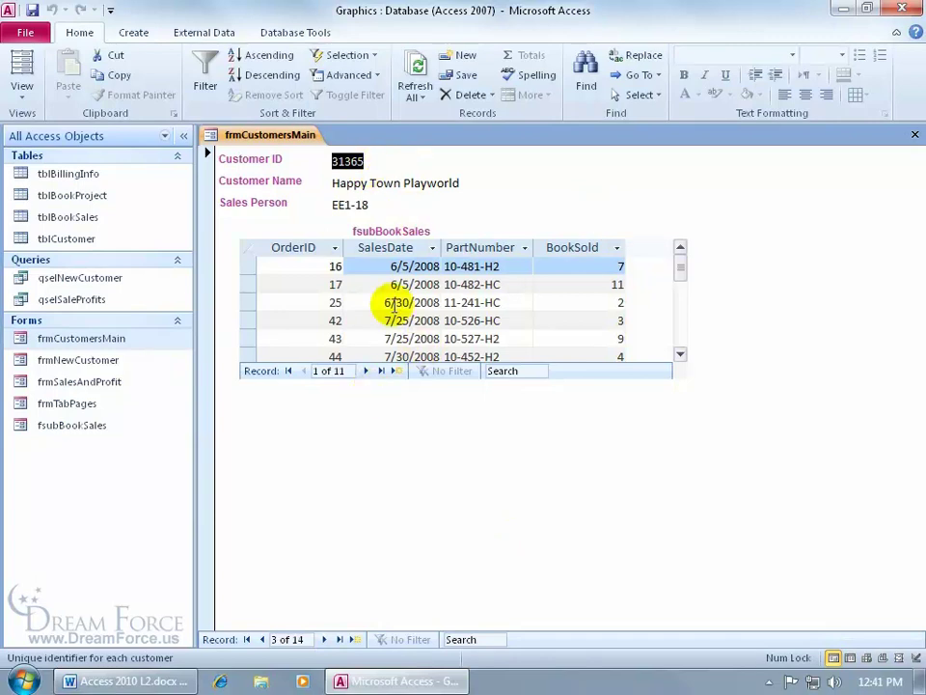
Step: Step through two subform orders, then advance to Fall Cleaning, record 4 of 14
click(366, 372)
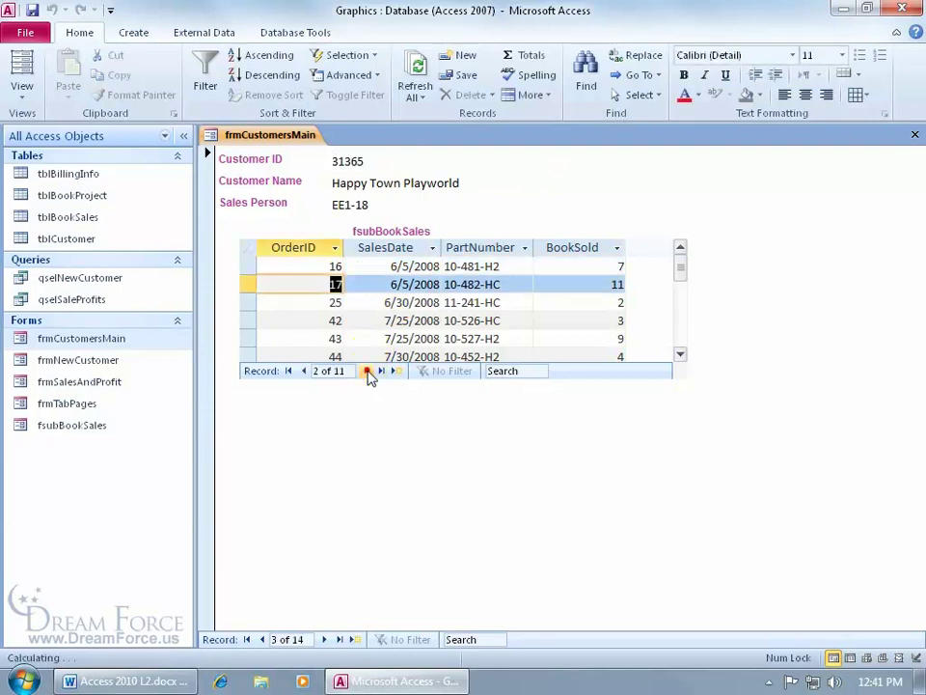
click(366, 372)
click(366, 373)
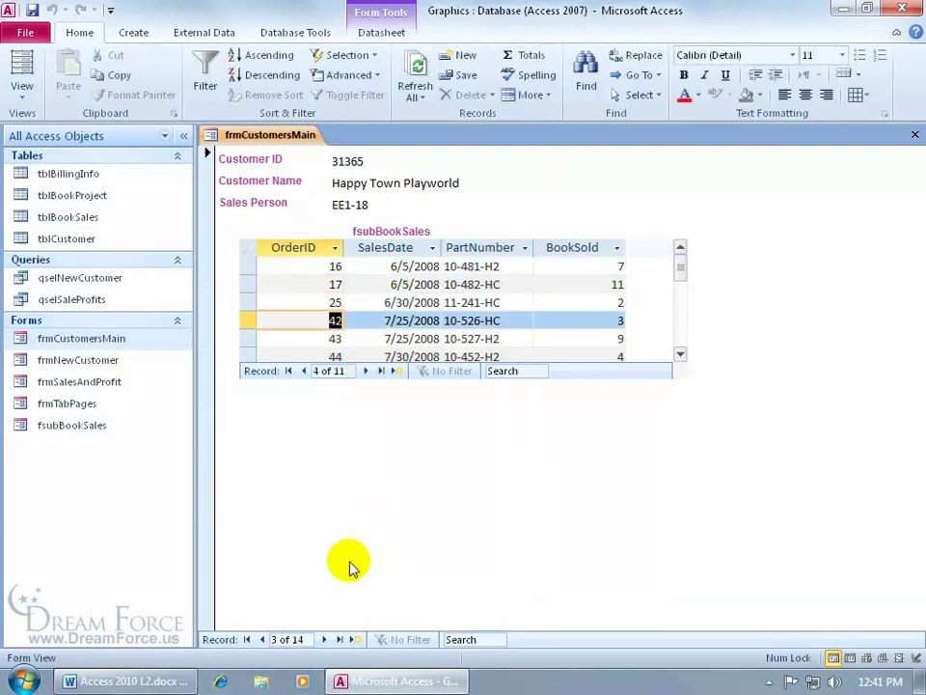
click(328, 640)
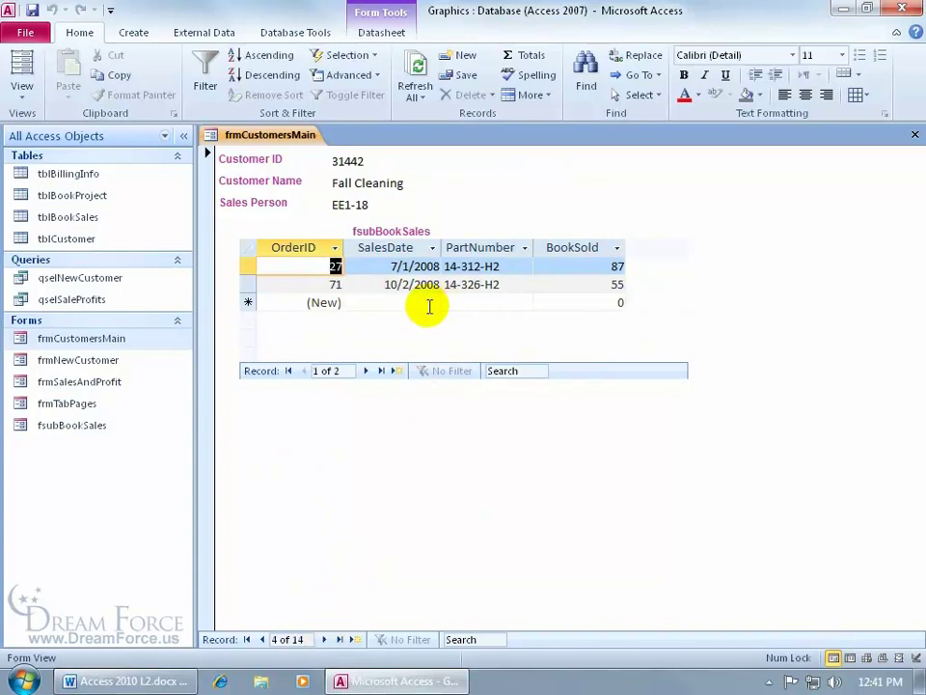
Step: Create a new customer record for Big G with its customer ID and sales person EE1-10
click(356, 640)
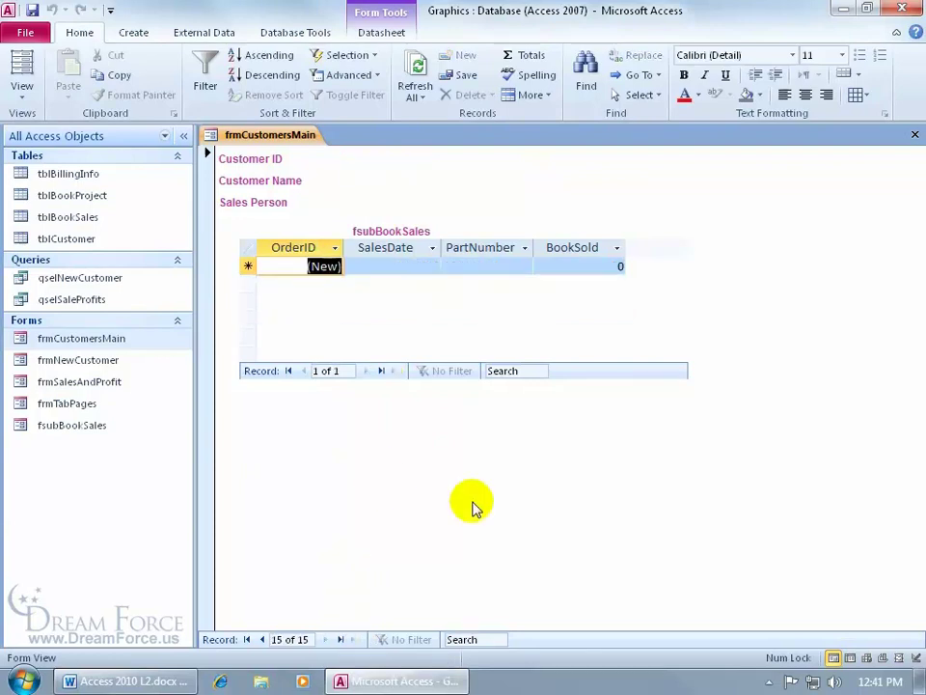
click(319, 159)
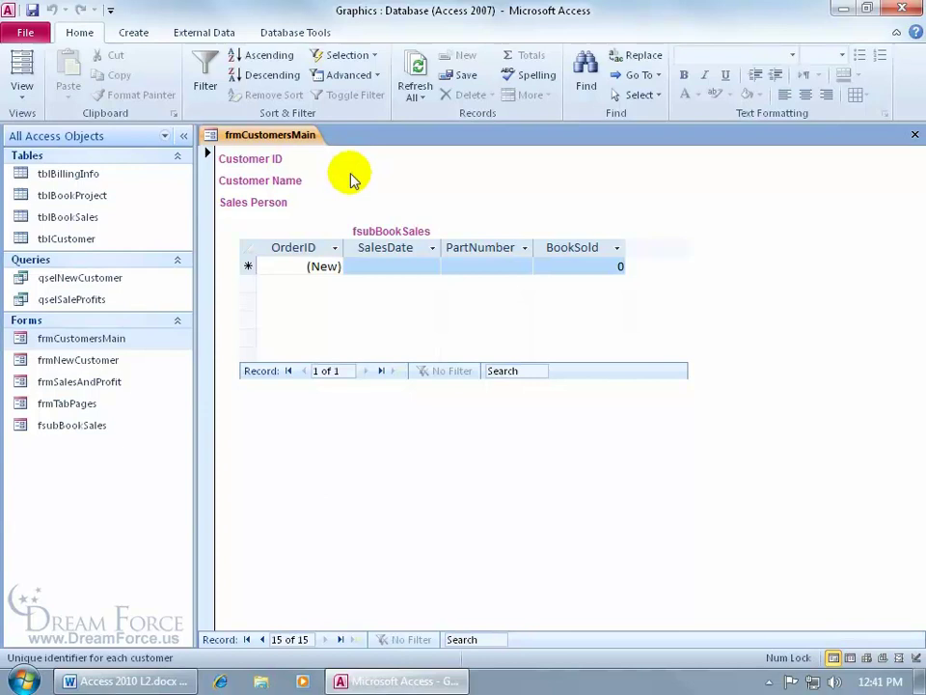
text(15487)
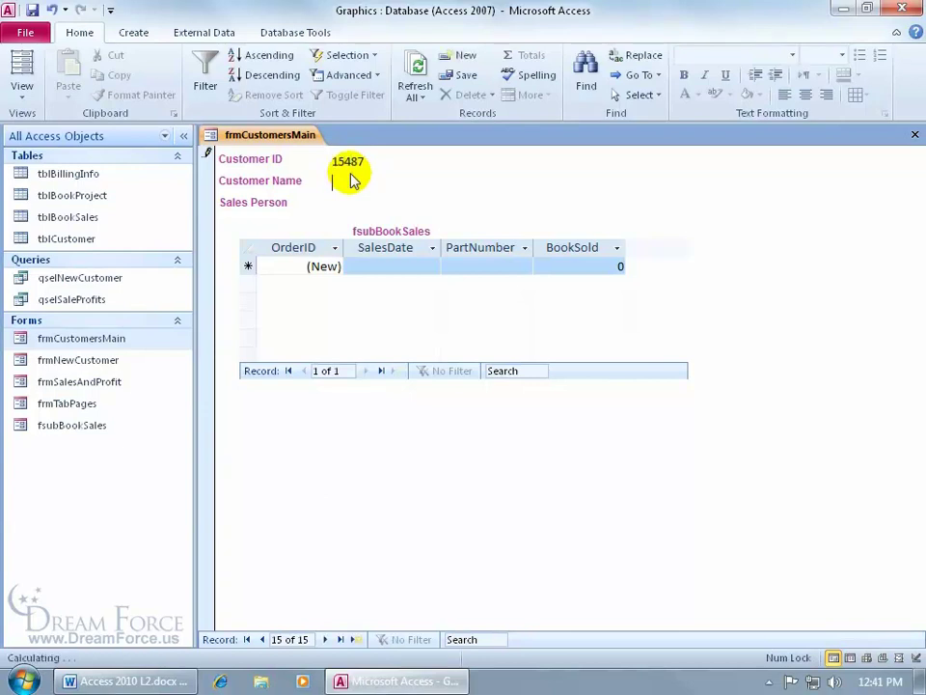
key(Tab)
text(Big G)
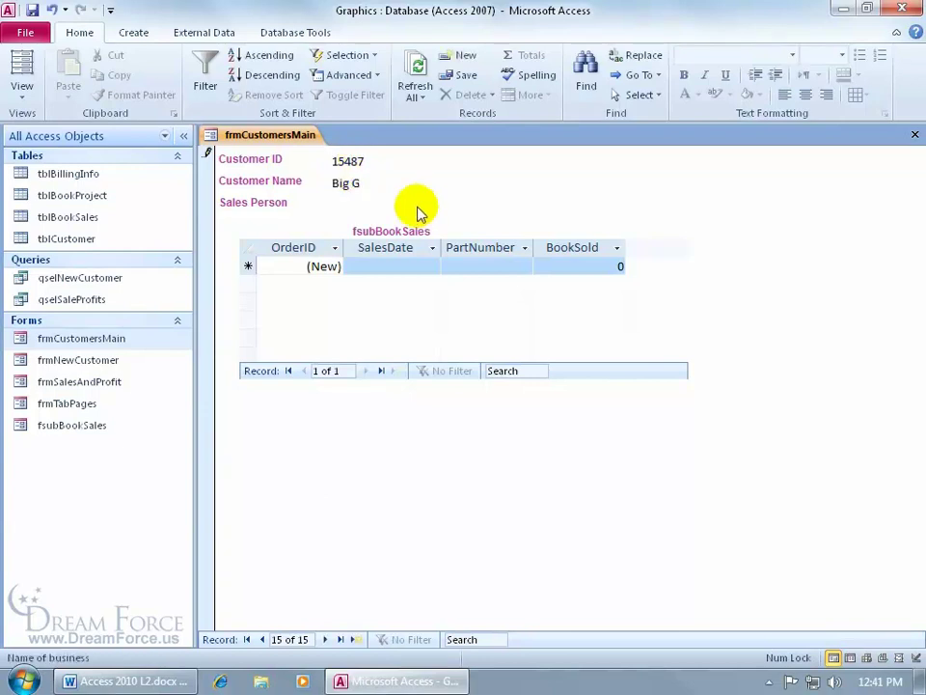
key(Tab)
text(EE1-10)
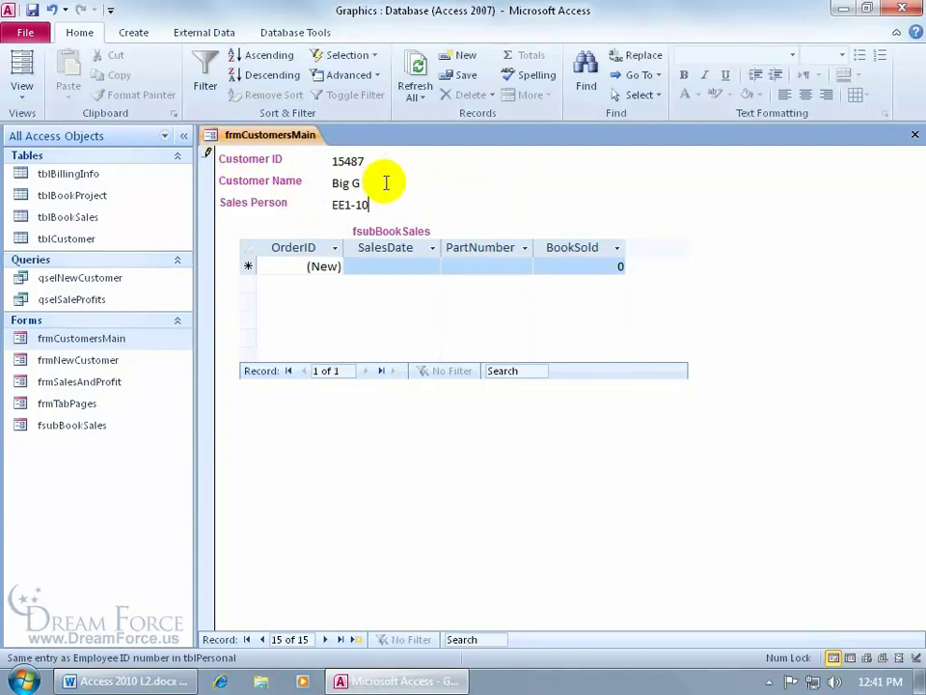
key(Tab)
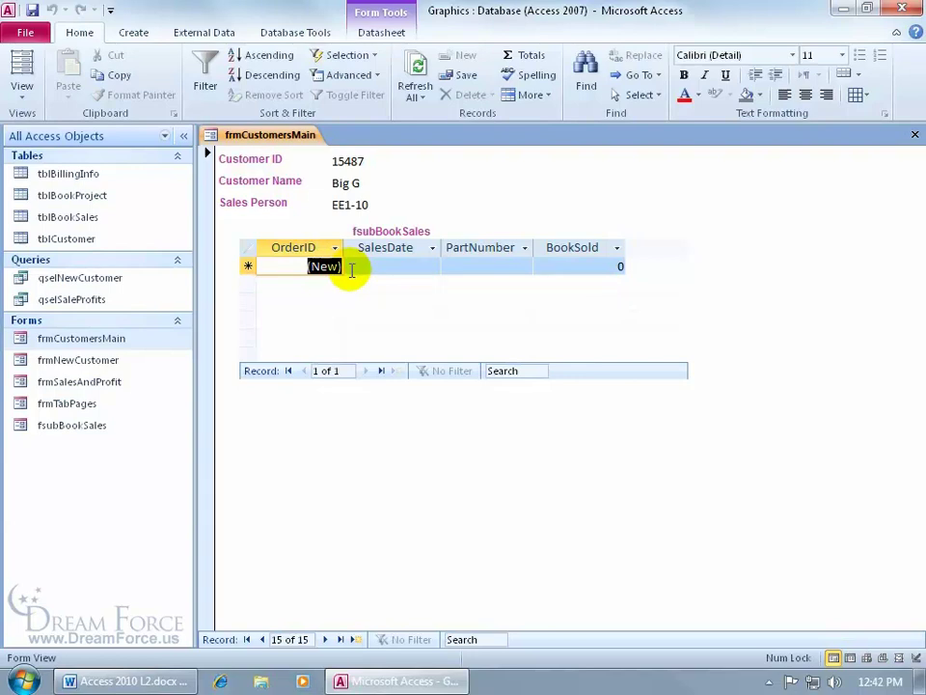
Step: Enter Big G's order dated 8/22/2011 for part 11-121-HC with 5 books sold
click(362, 270)
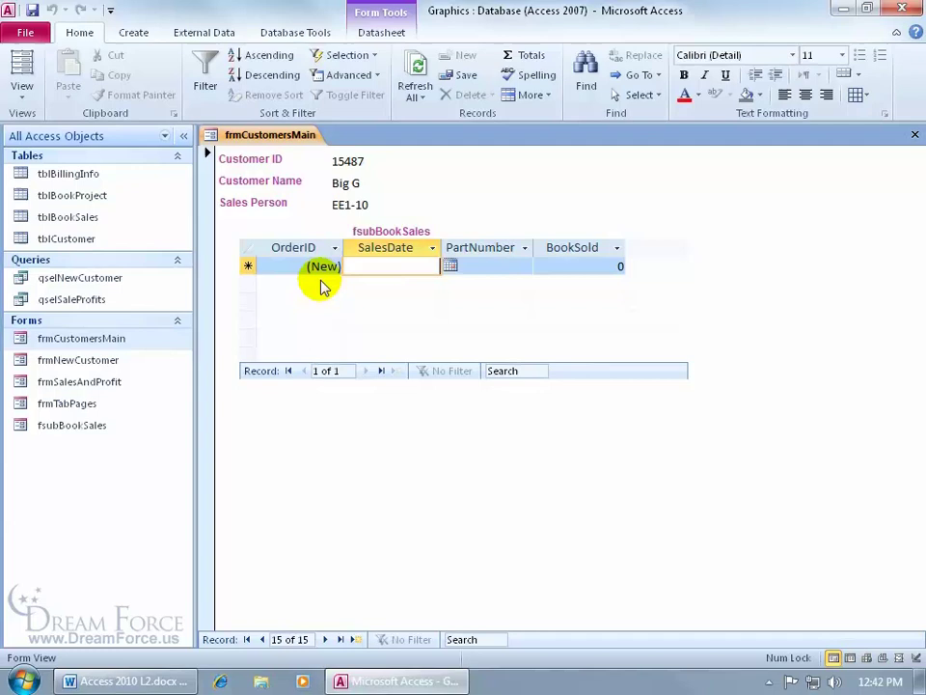
click(449, 266)
click(339, 359)
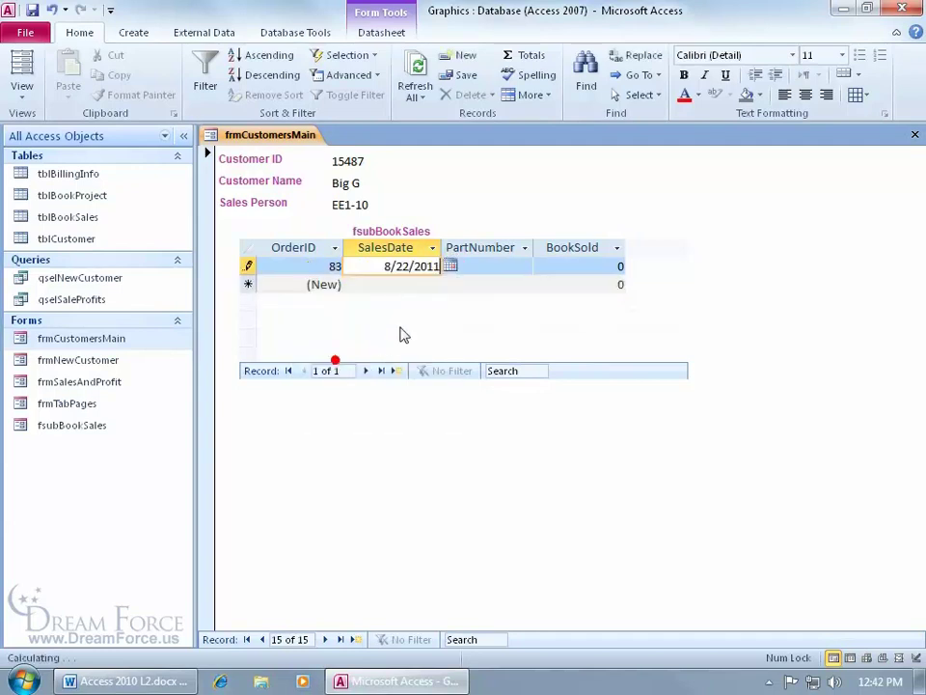
key(Tab)
text(11-121-HC)
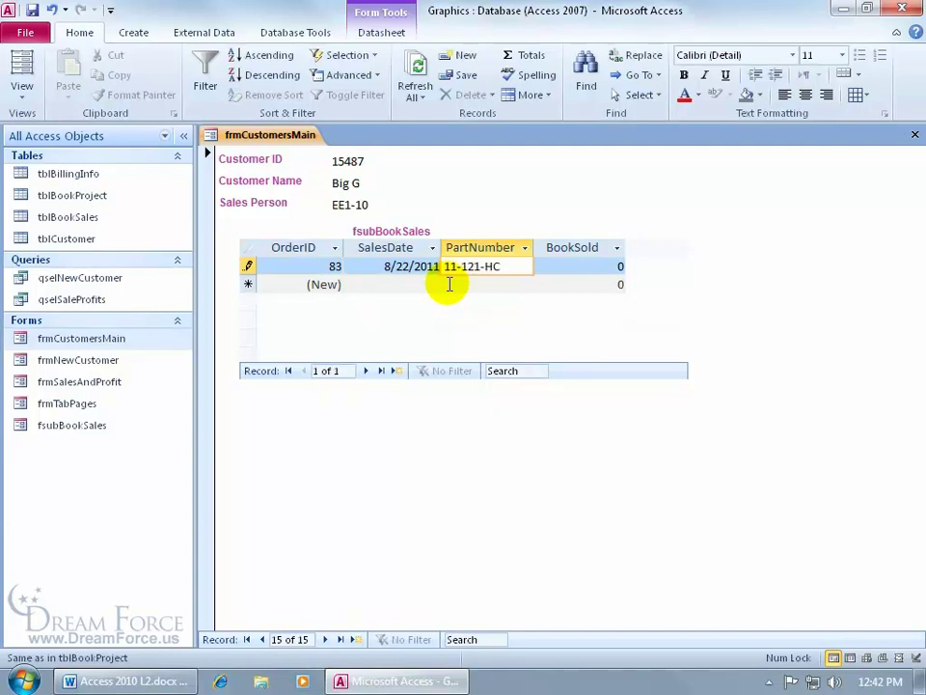
key(Tab)
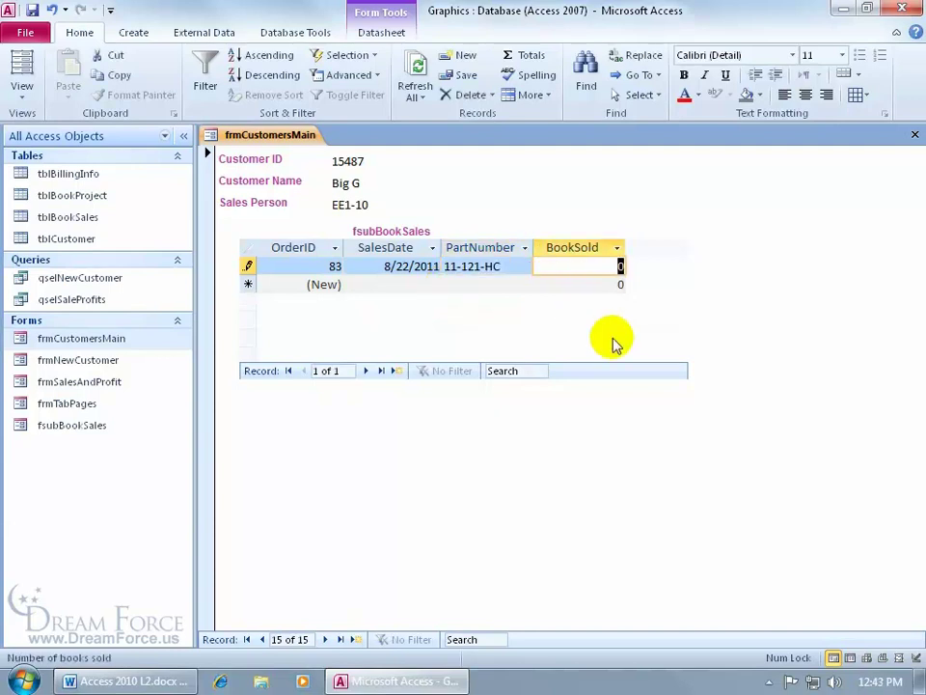
text(5)
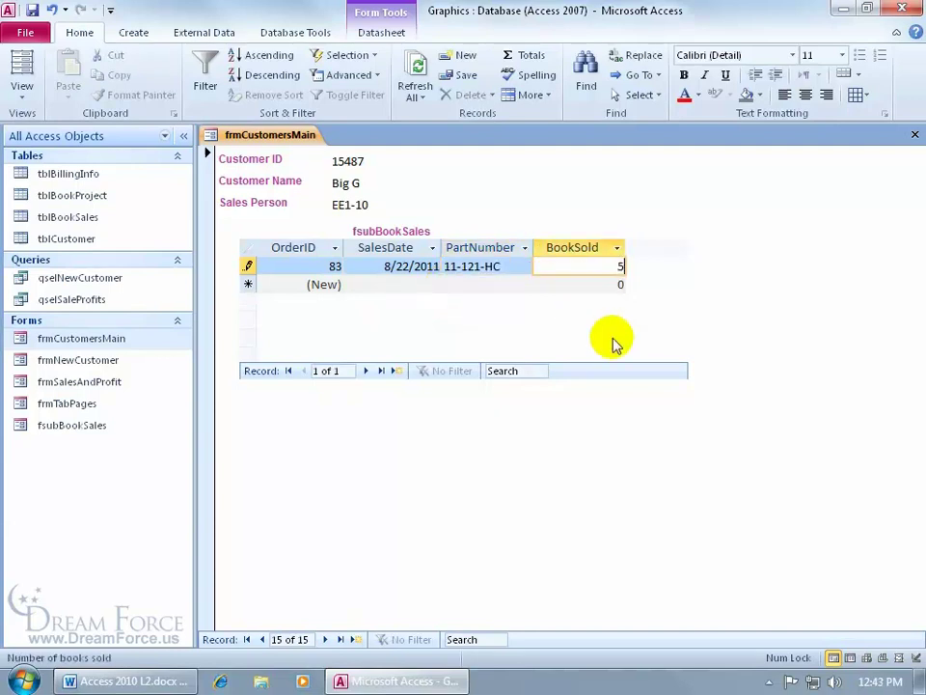
key(Tab)
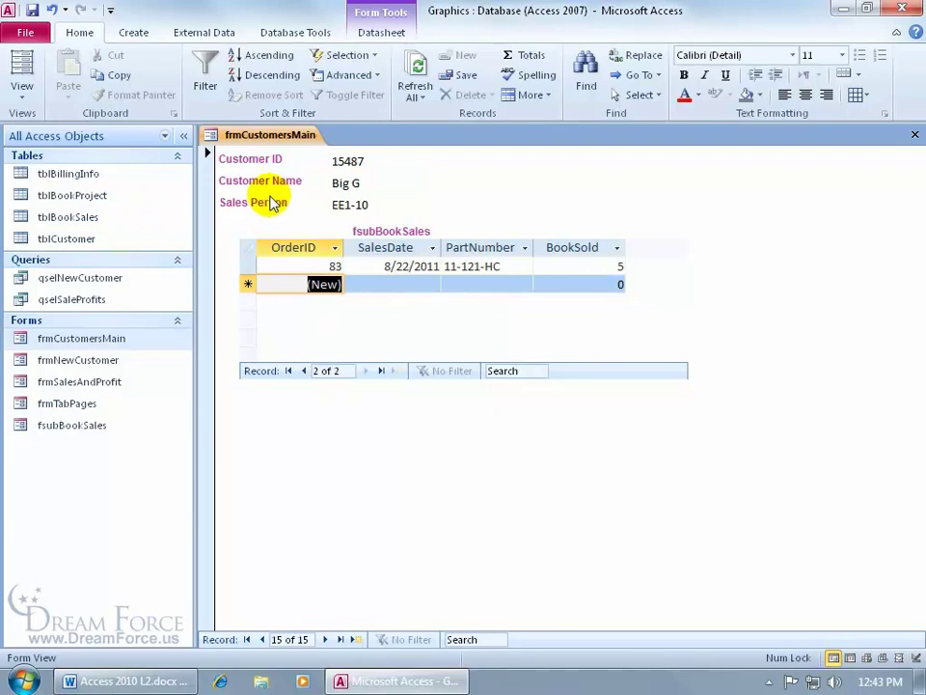
Step: Confirm Big G in tblCustomer, then verify its order is the last record in tblBookSales
double_click(100, 238)
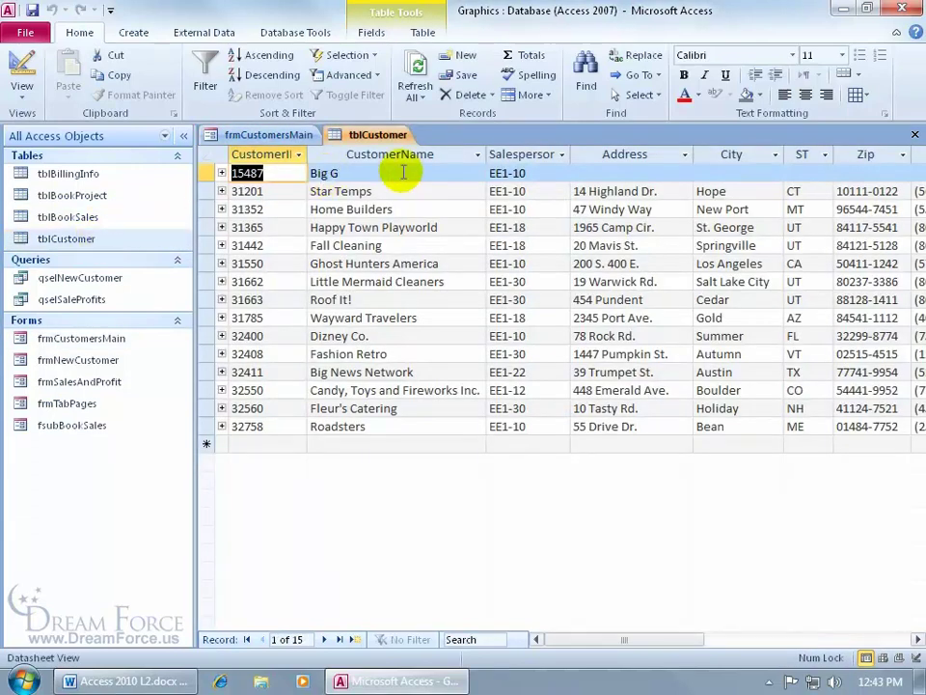
click(914, 135)
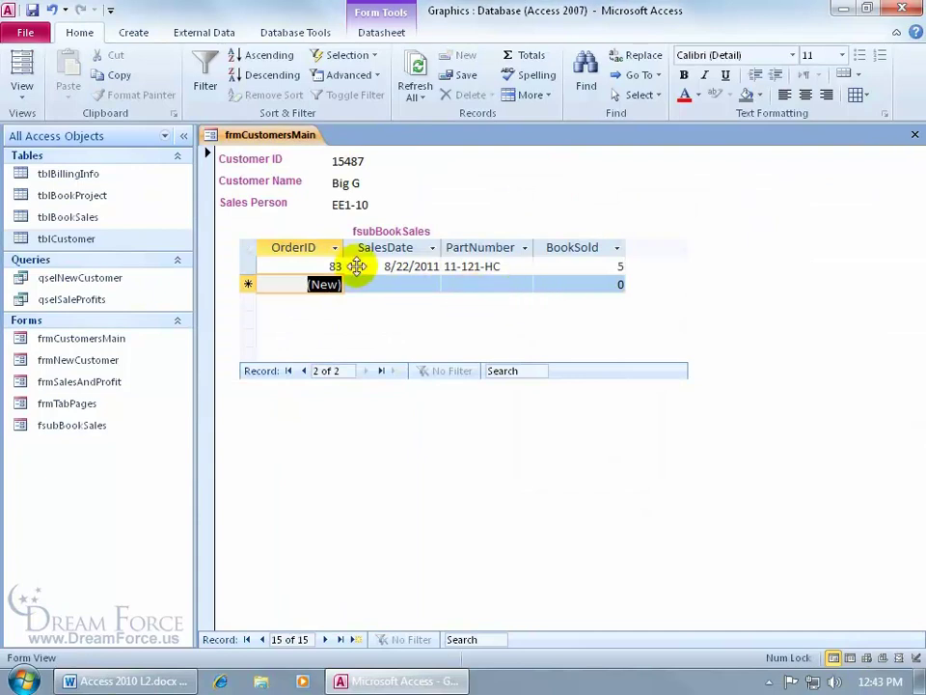
click(102, 224)
double_click(99, 220)
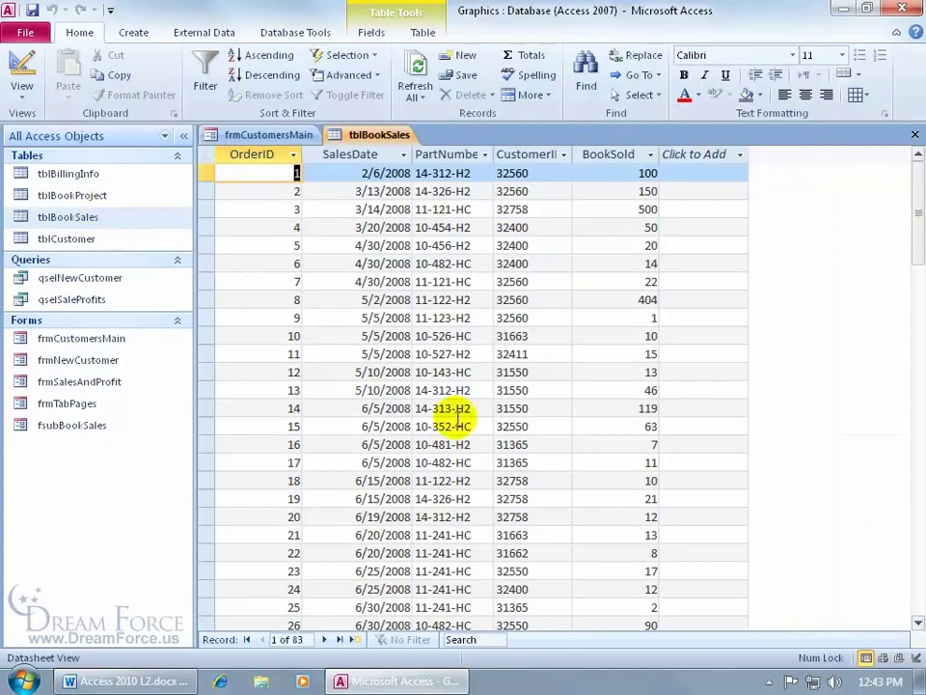
click(339, 643)
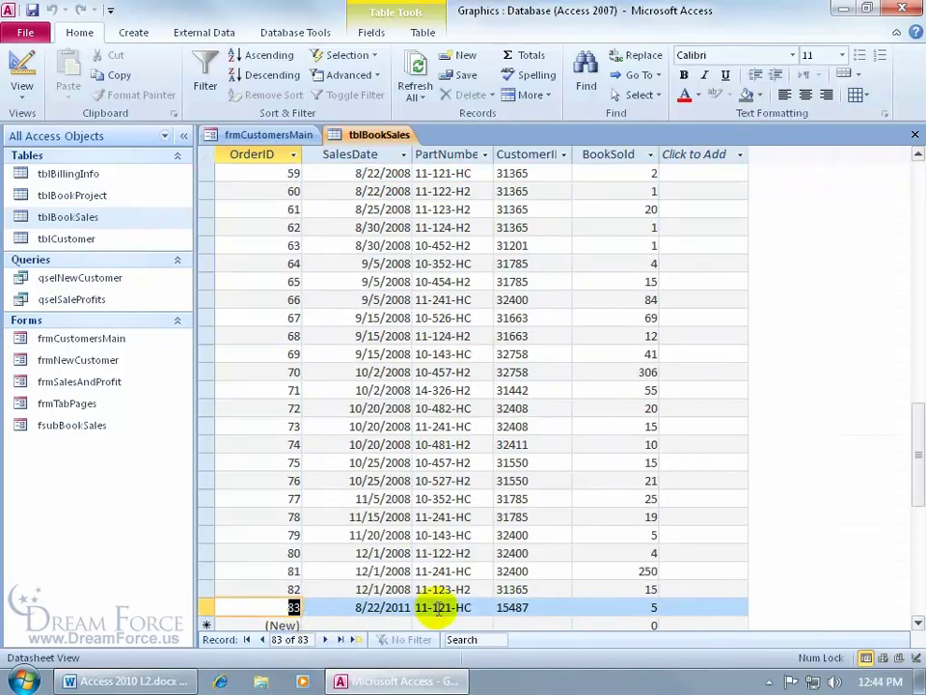
Step: Close tblBookSales and autofit the subform's PartNumber column to its heading
click(913, 135)
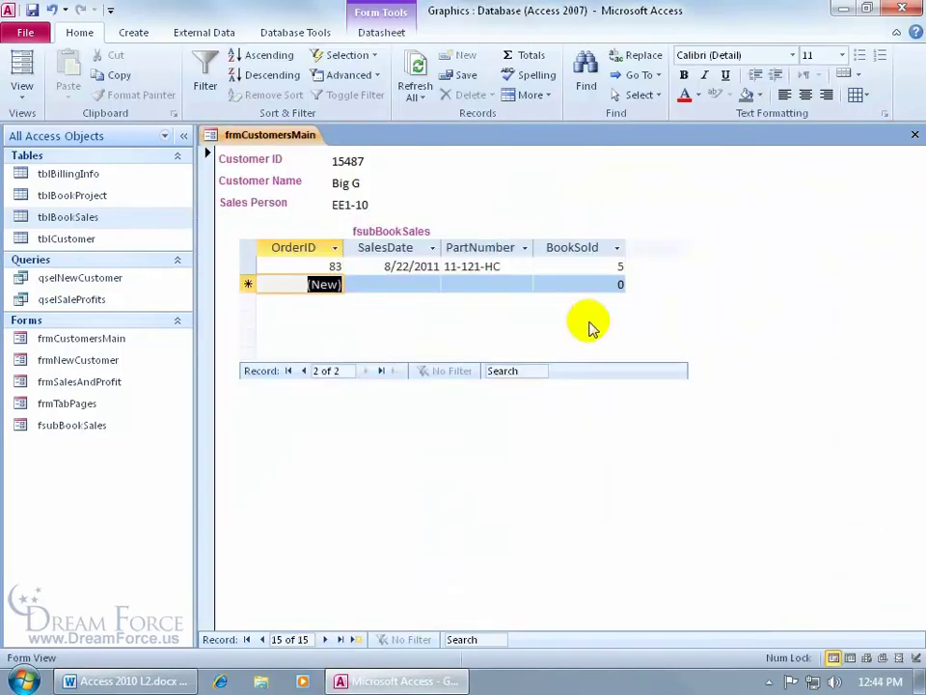
drag(533, 246, 509, 247)
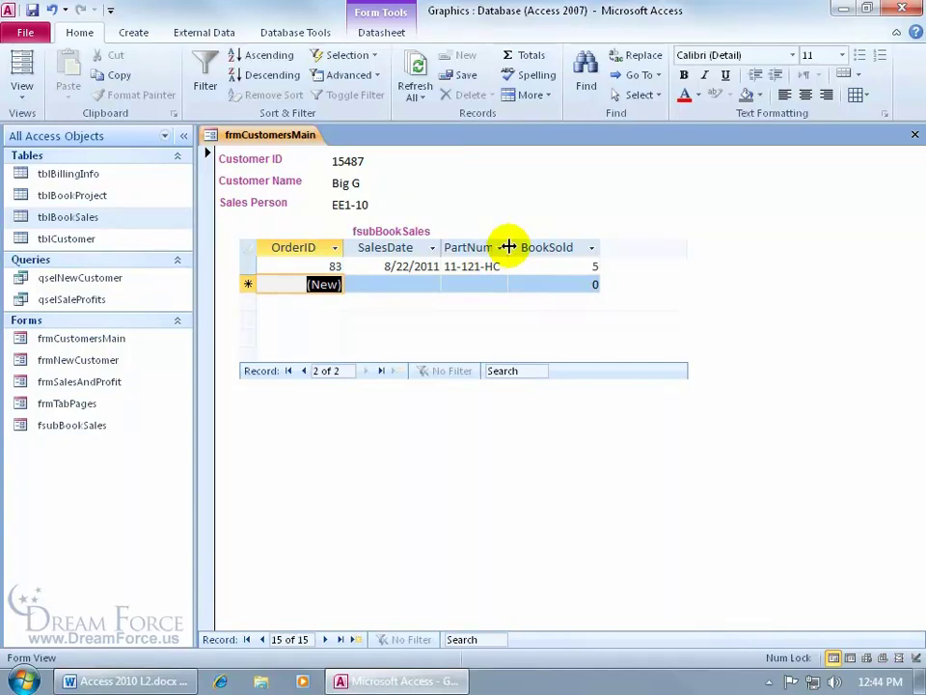
double_click(507, 247)
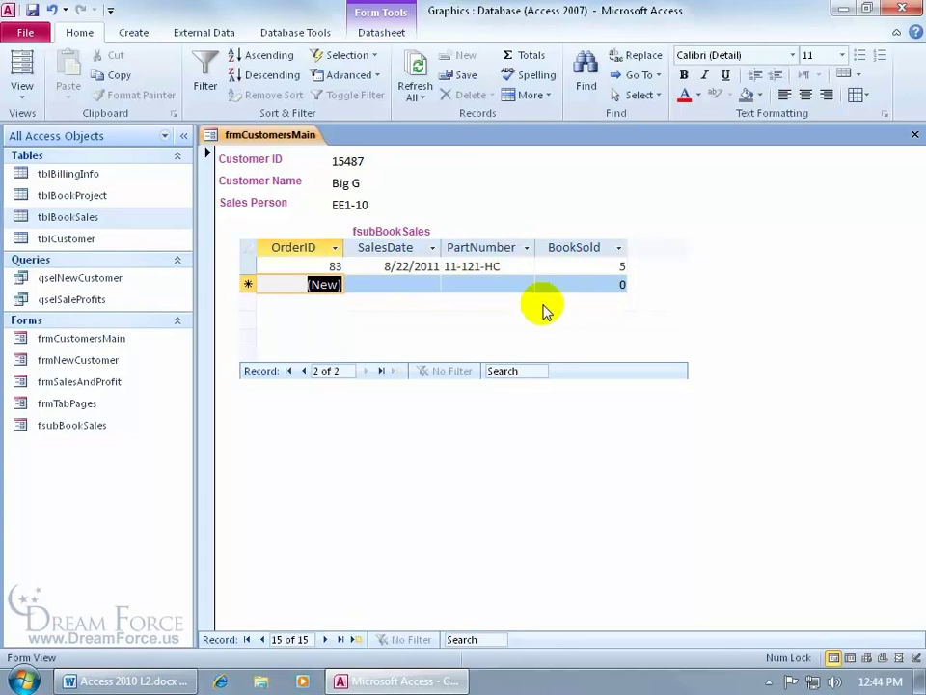